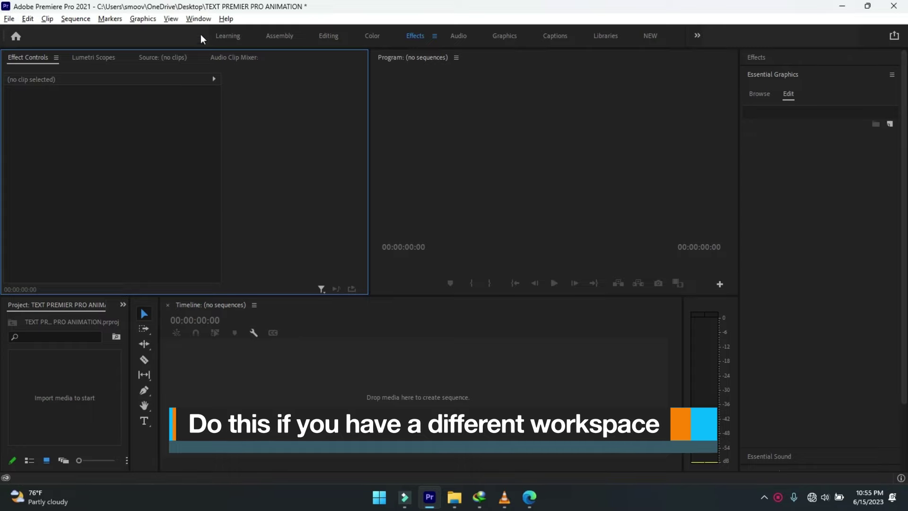
Switch the layout to the Effects workspace through Window > Workspaces.
left_click(200, 21)
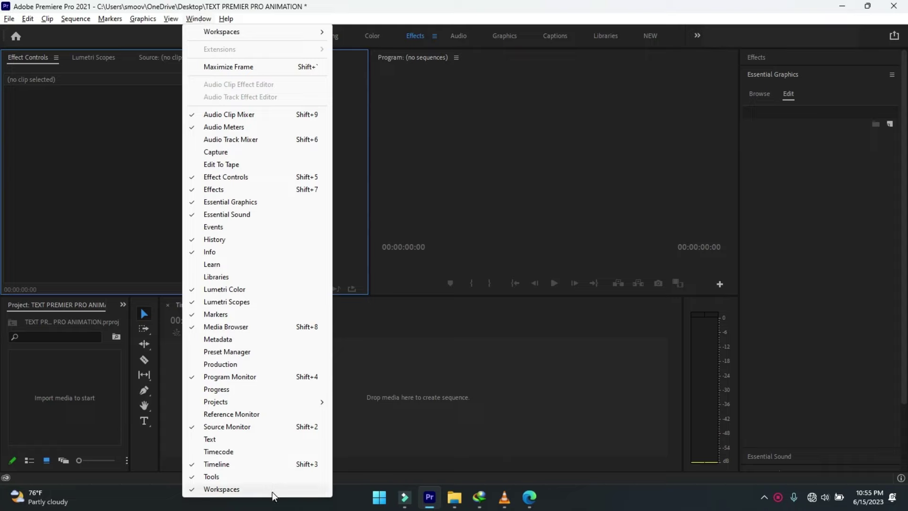
mouse_move(308, 37)
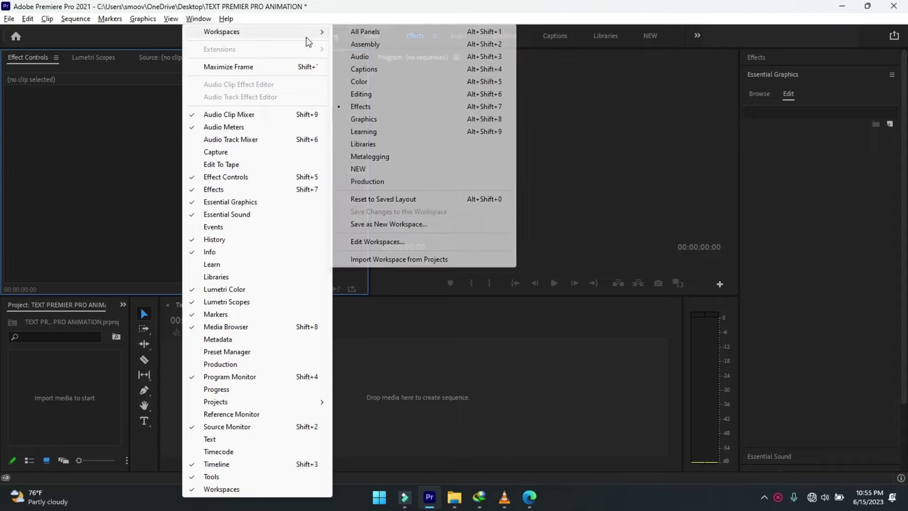
left_click(371, 107)
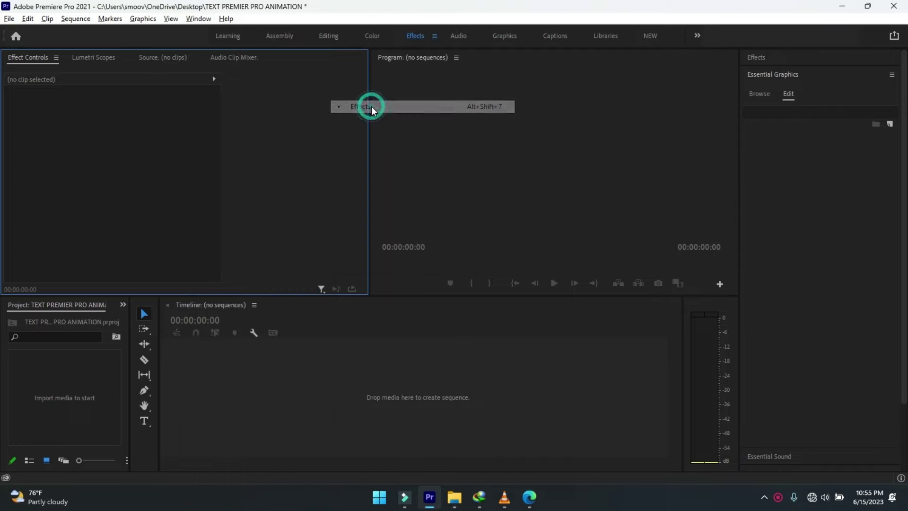
left_click(78, 411)
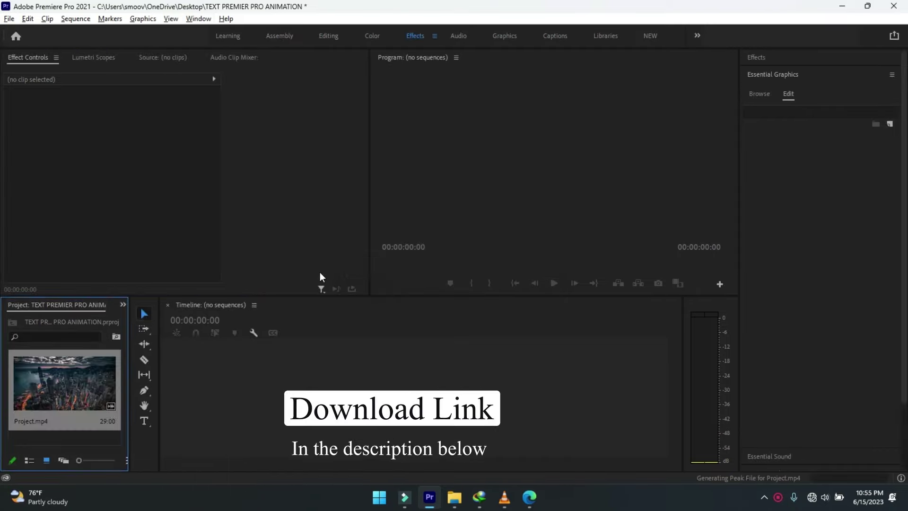
Create the Project sequence by dragging Project.mp4 onto the timeline, then pick the Type tool.
mouse_move(63, 382)
left_mouse_down()
mouse_move(202, 395)
mouse_move(189, 397)
left_mouse_up()
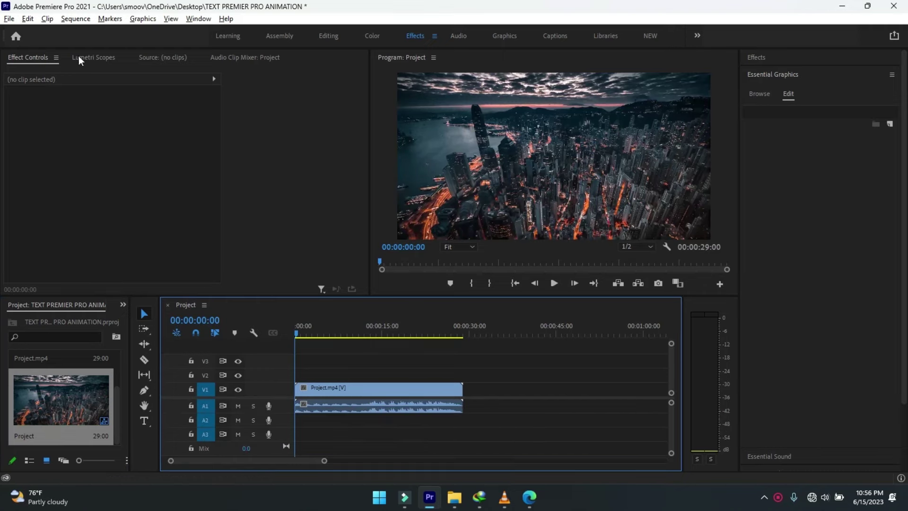
left_click(144, 421)
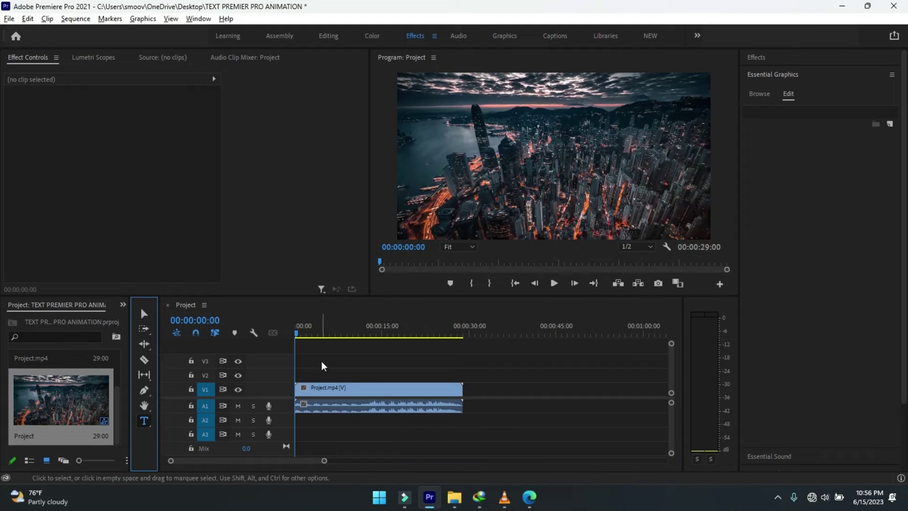
Type 'TRAILER' in the Program monitor and centre it vertically and horizontally.
left_click(431, 166)
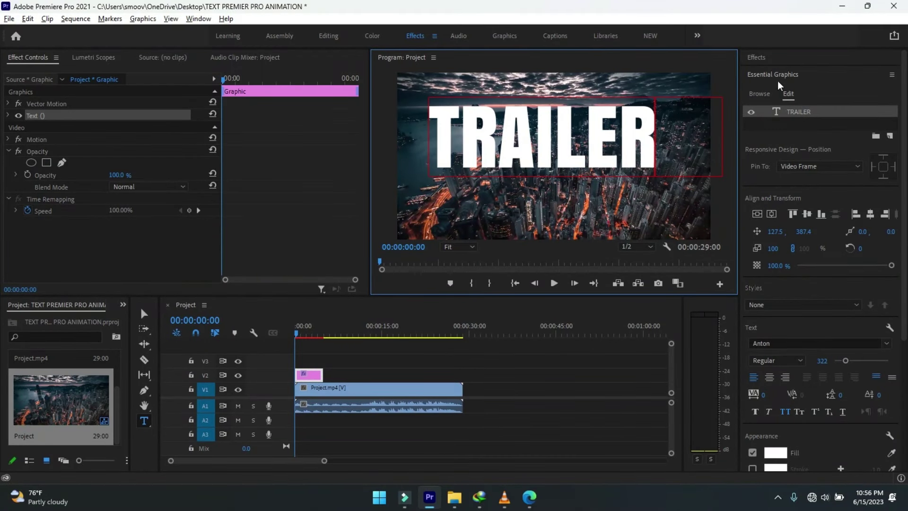
left_click(779, 76)
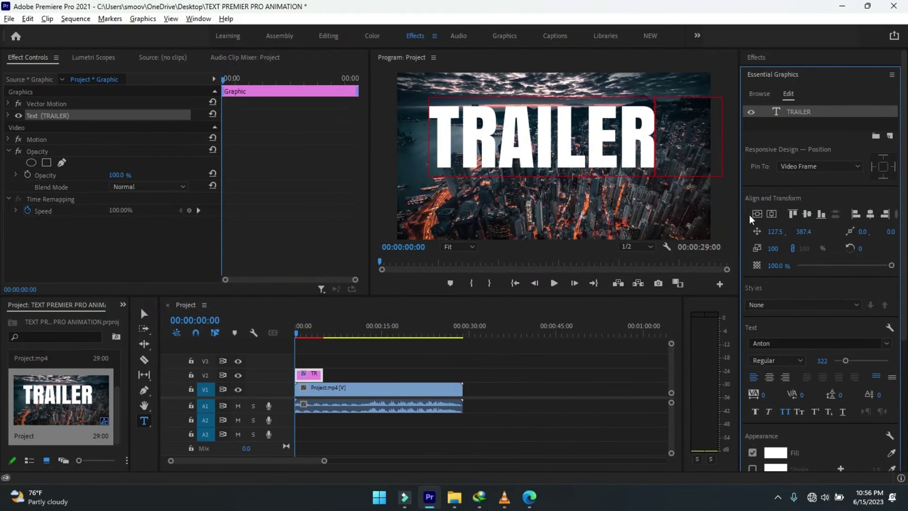
left_click(756, 214)
left_click(772, 215)
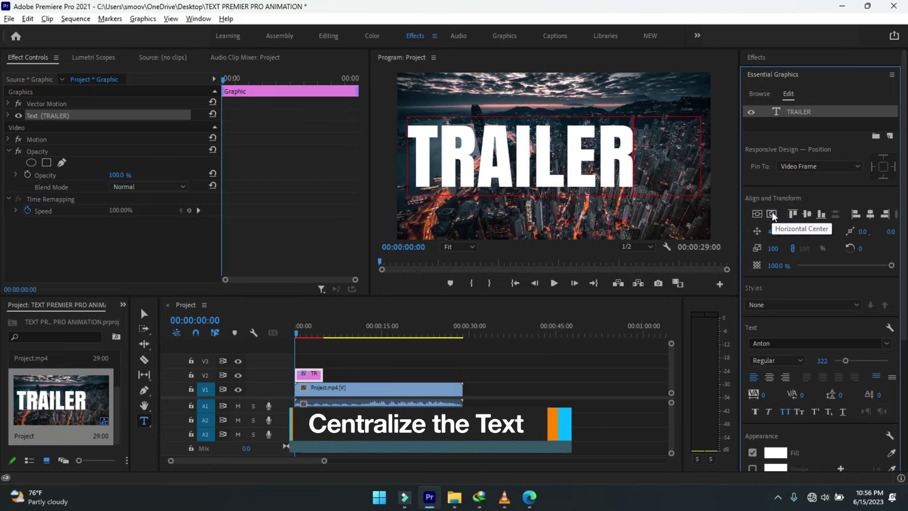
Re-centre the TRAILER text horizontally and extend its clip to the footage's full 29-second length.
left_click(689, 150)
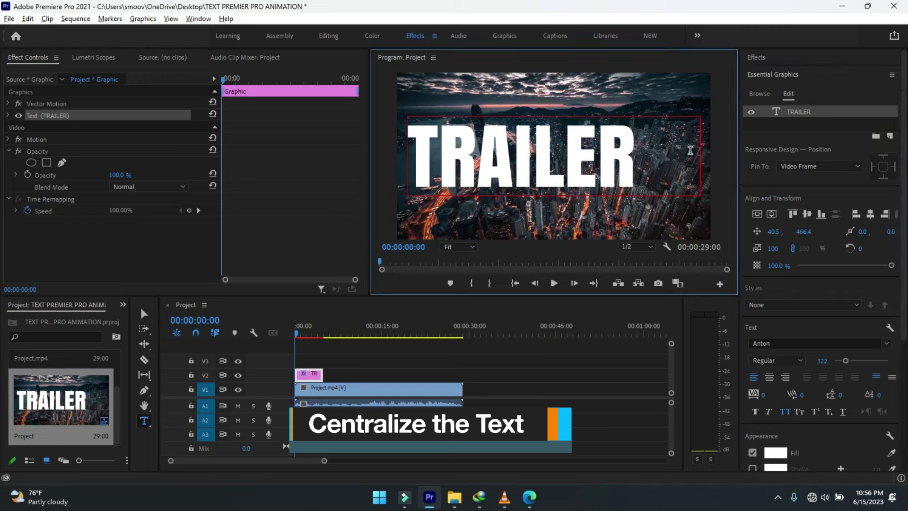
left_click(758, 214)
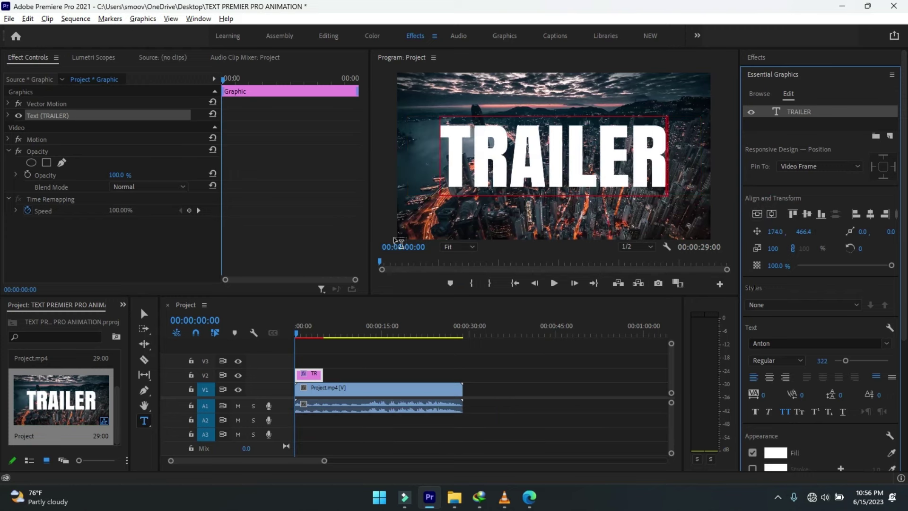
left_click(321, 374)
left_click_drag(320, 373, 462, 374)
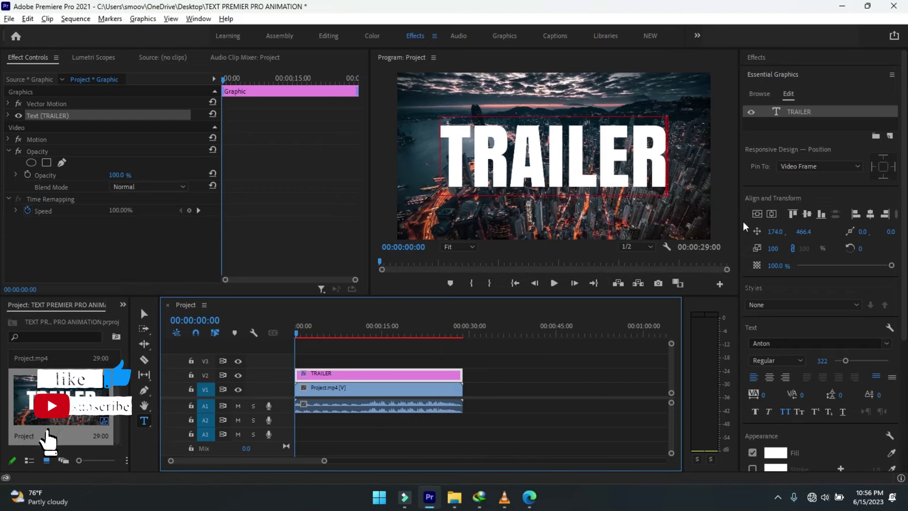
Search the effects for 'MATTE' and drop Track Matte Key onto the Project.mp4 clip.
left_click(757, 57)
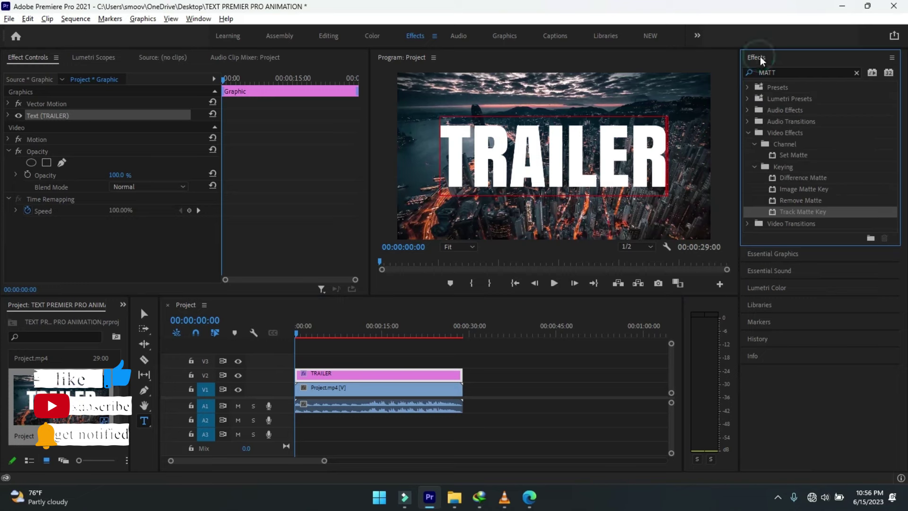
left_click(792, 72)
key("BackSpace")
key("BackSpace")
key("BackSpace")
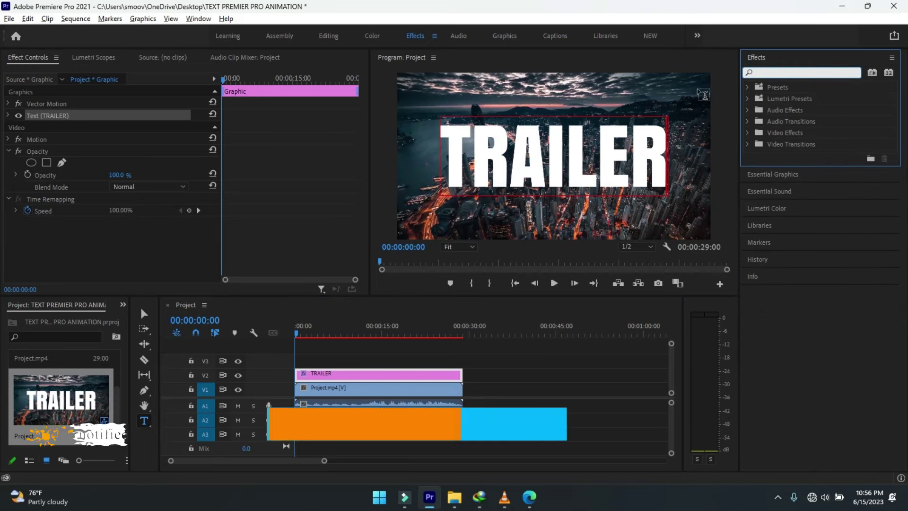
left_click(793, 73)
type("M")
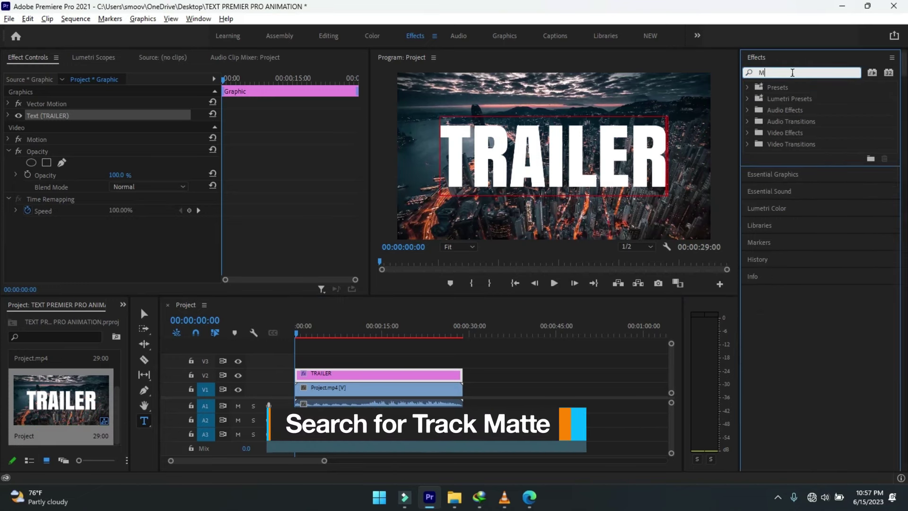
type("ATTE")
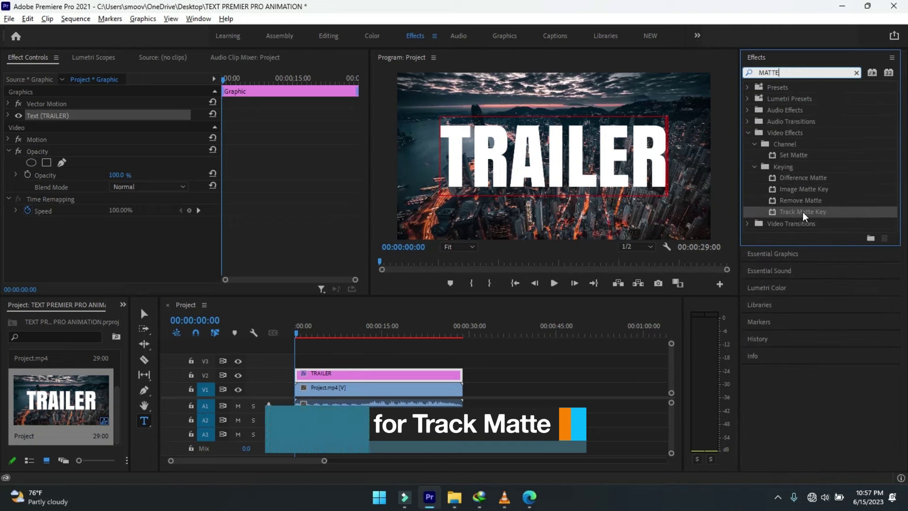
left_click_drag(803, 212, 338, 385)
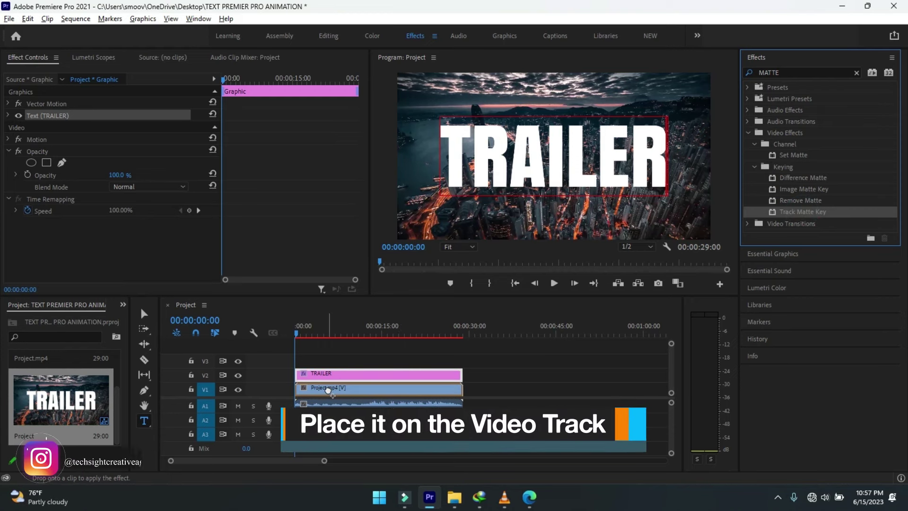
left_click_drag(337, 386, 328, 389)
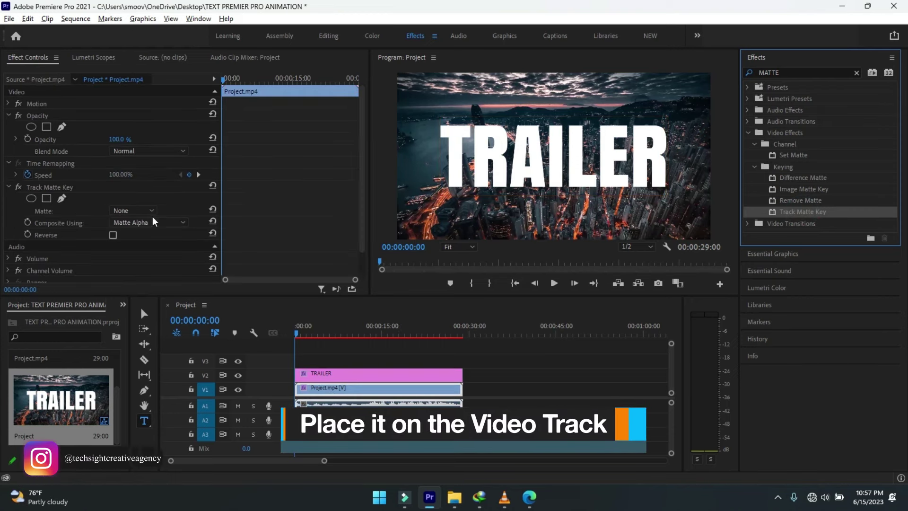
left_click(138, 208)
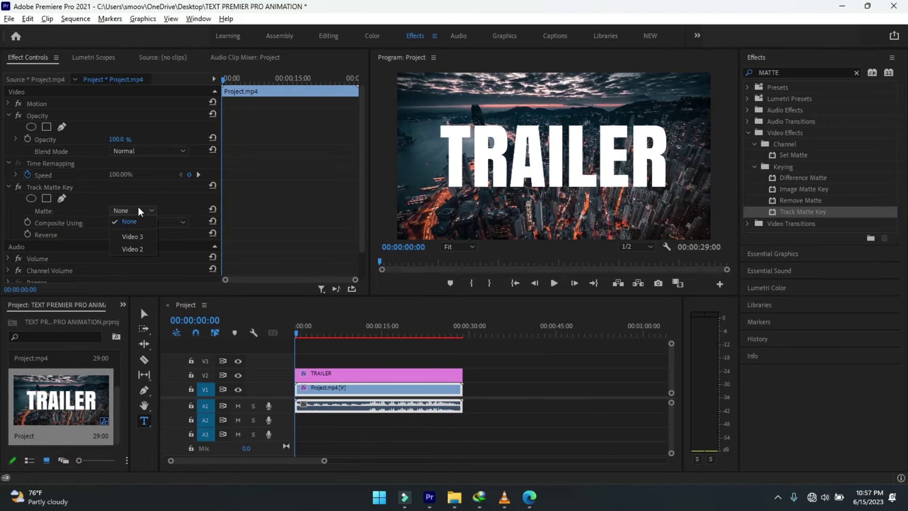
Set the Track Matte Key matte to Video 2 and select the TRAILER clip.
left_click(138, 248)
left_click(355, 375)
left_click(365, 374)
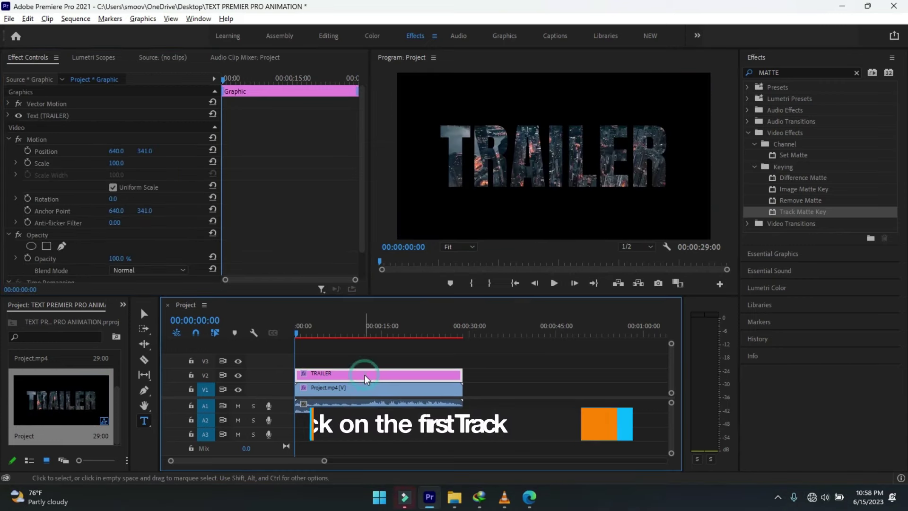
Expand the TRAILER text's properties, try scale 187, then undo back to 100.
left_click(8, 116)
left_click(8, 117)
left_click(8, 117)
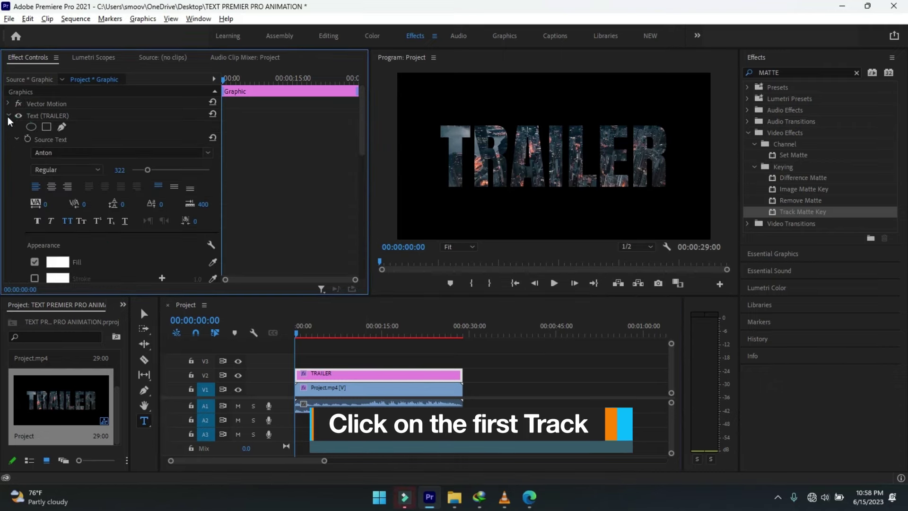
left_click(8, 118)
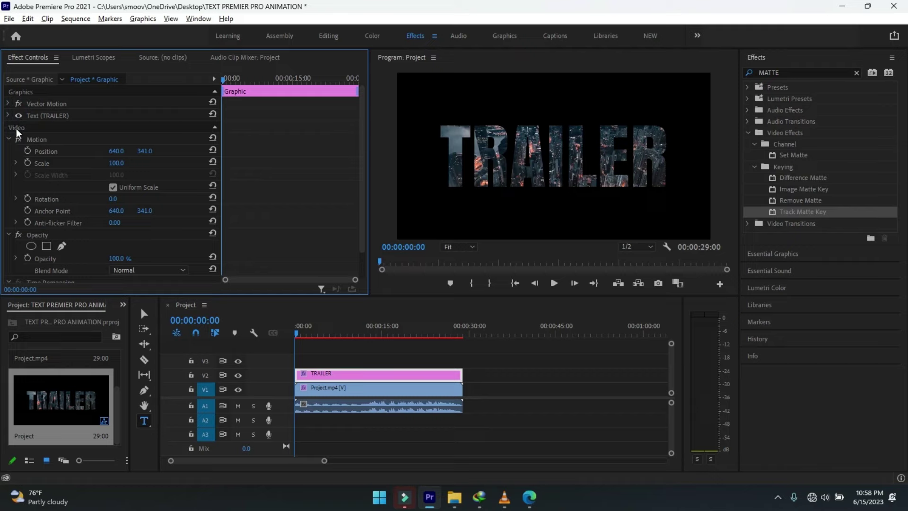
left_click(8, 116)
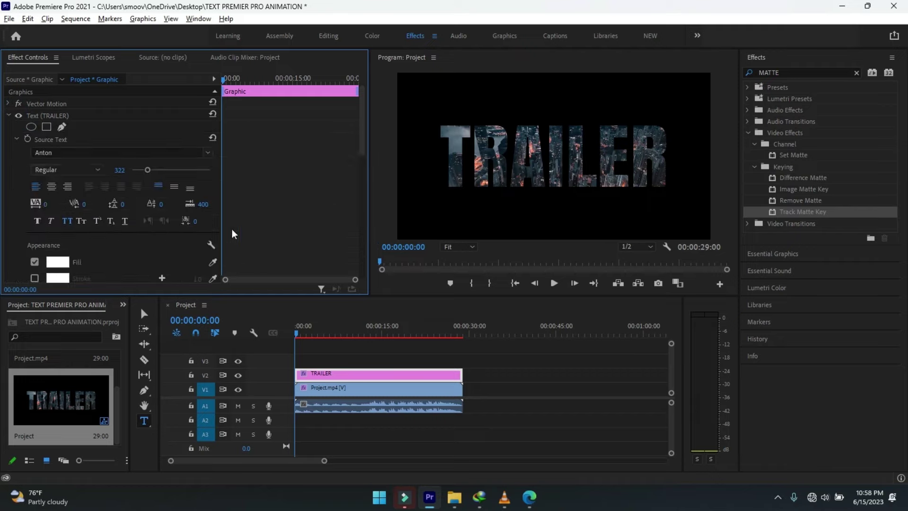
left_click_drag(362, 148, 365, 215)
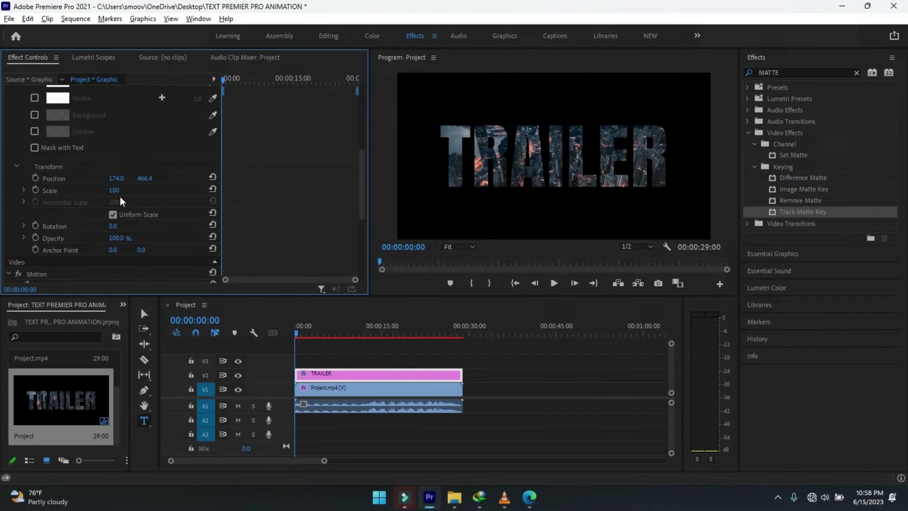
mouse_move(114, 190)
left_mouse_down()
mouse_move(156, 190)
mouse_move(124, 190)
left_mouse_up()
key("ctrl+z")
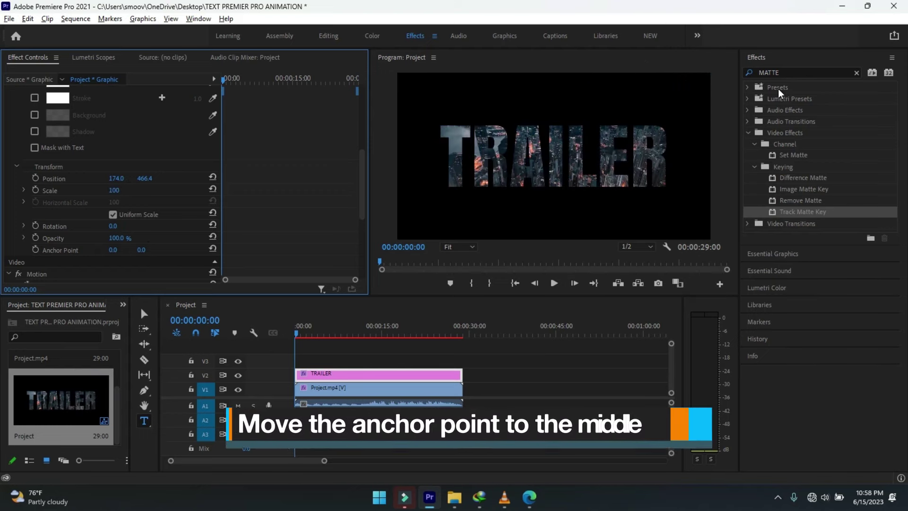
Move the TRAILER title's anchor point from its corner to the centre of the text.
left_click(144, 314)
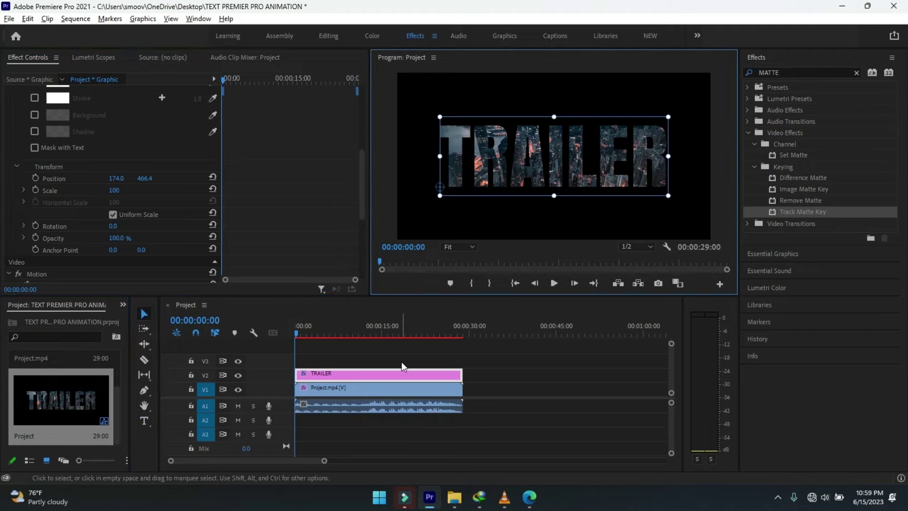
left_click(497, 386)
left_click(477, 178)
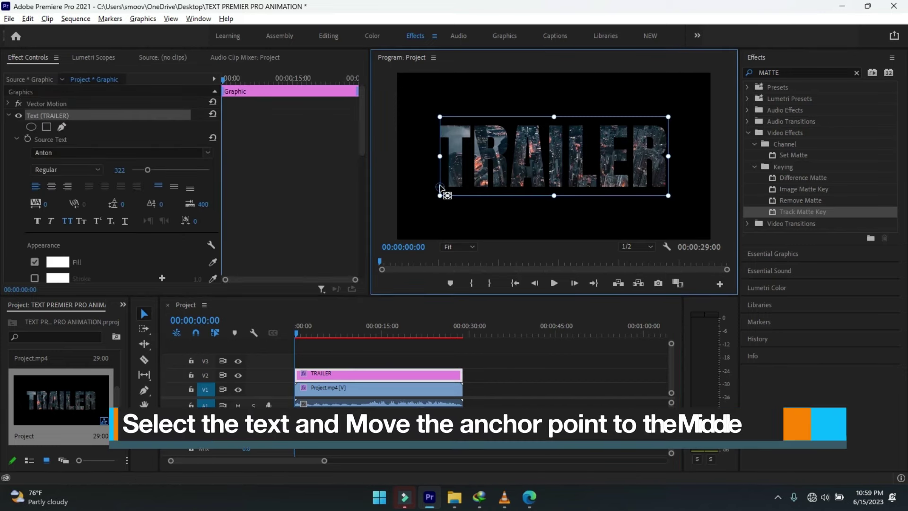
left_click_drag(440, 186, 553, 159)
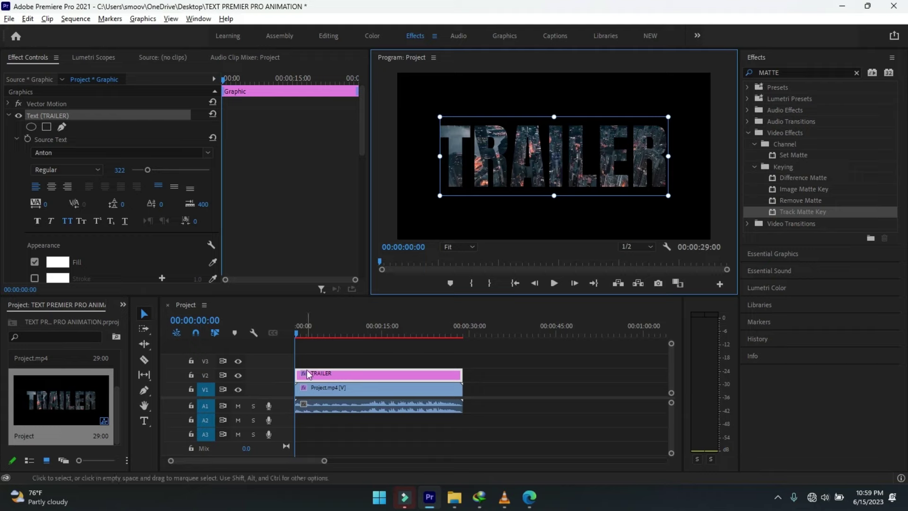
left_click(342, 375)
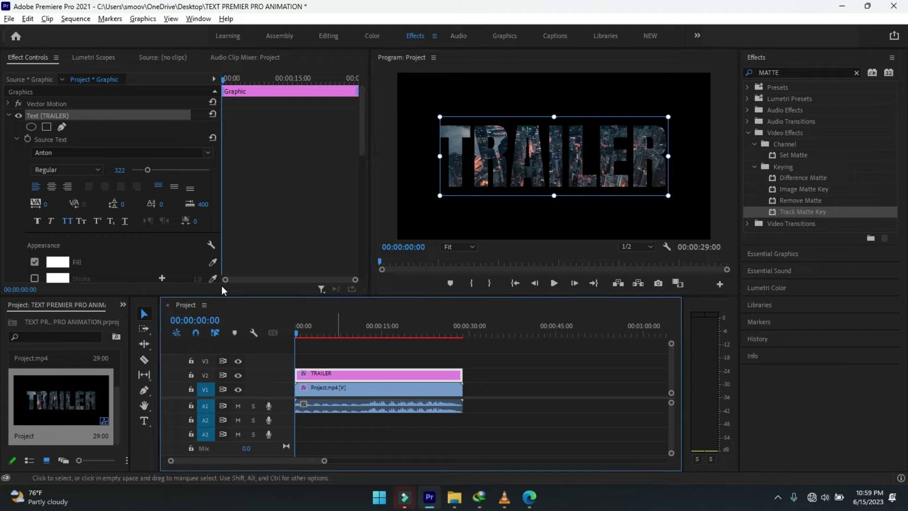
Scrub the TRAILER scale up to 4000 and set a Scale keyframe at 00:00.
left_click_drag(362, 133, 373, 216)
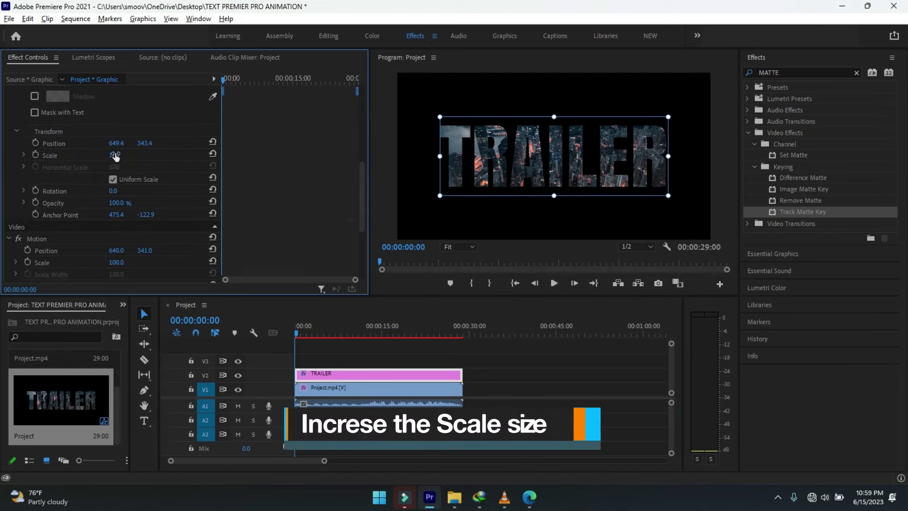
left_click(115, 157)
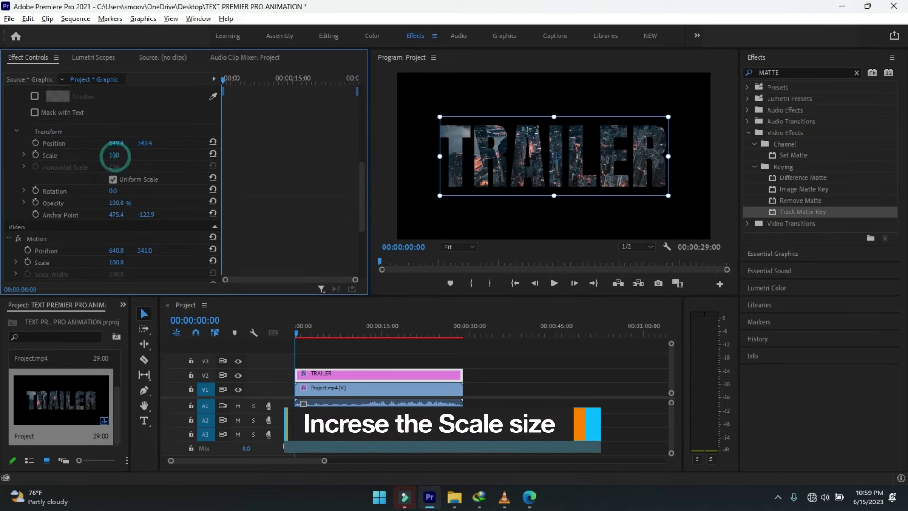
left_click_drag(114, 155, 189, 155)
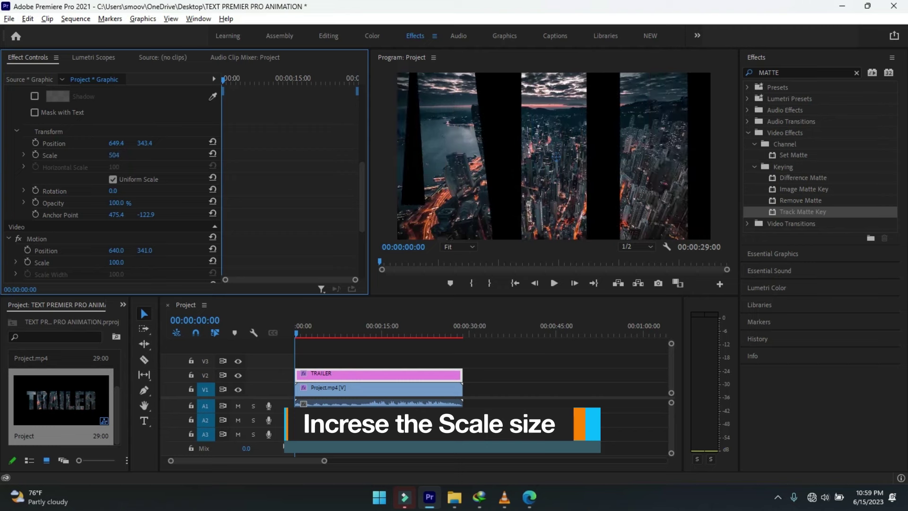
left_click_drag(115, 155, 189, 156)
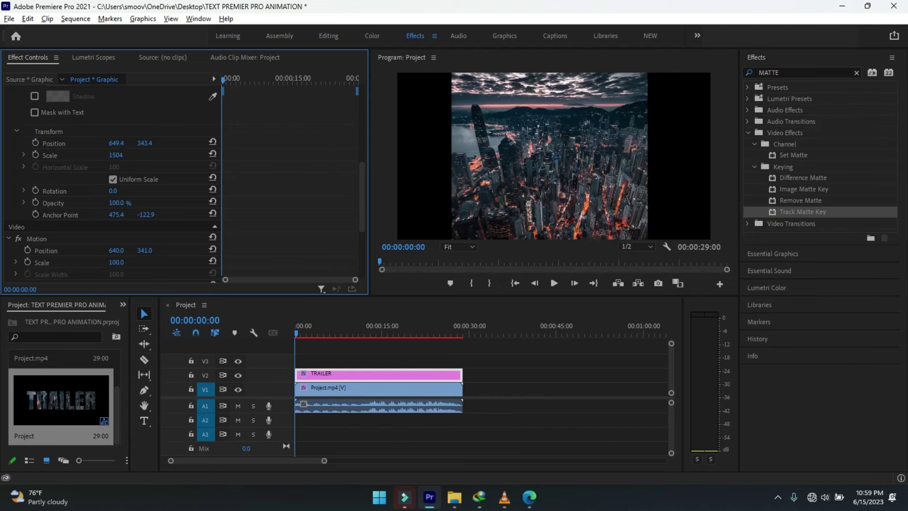
left_click_drag(116, 156, 189, 155)
left_click_drag(116, 156, 189, 155)
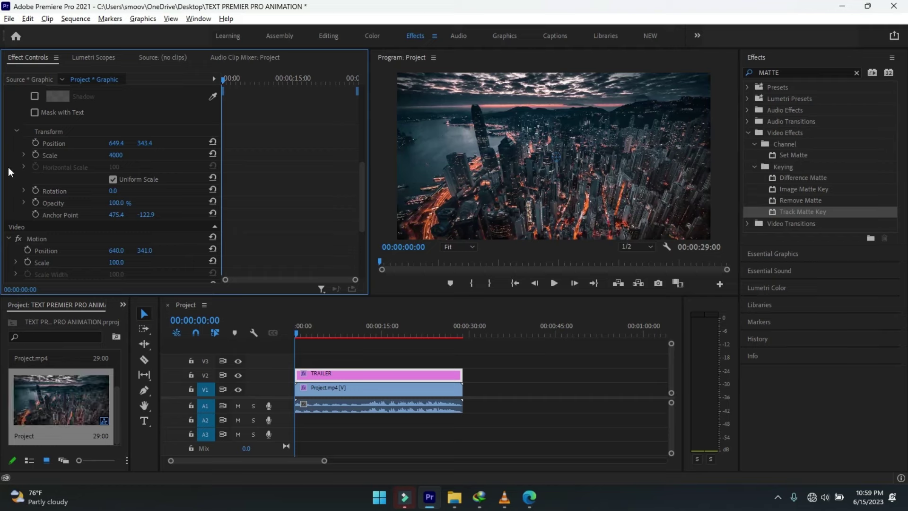
left_click(35, 155)
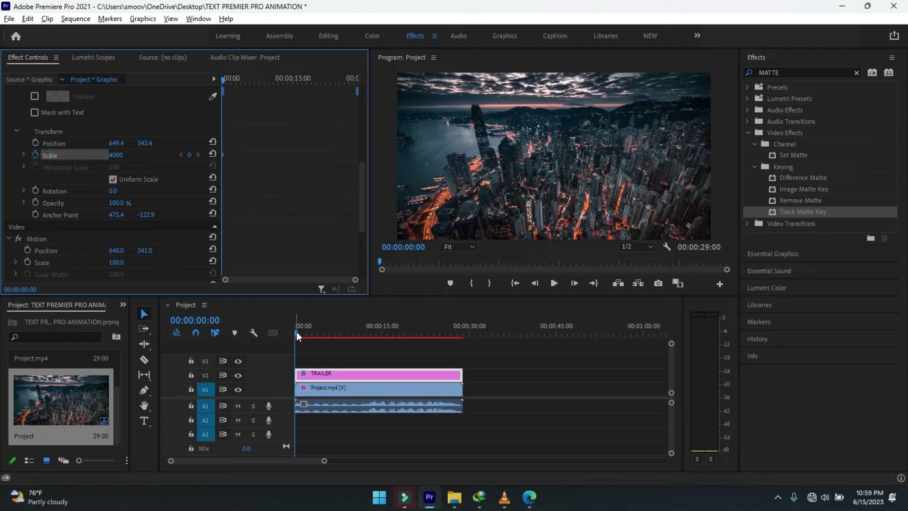
Add a Scale keyframe near 14 s and a reset-to-100 keyframe at 00:00:23:21, then return to start.
left_click_drag(297, 332, 380, 331)
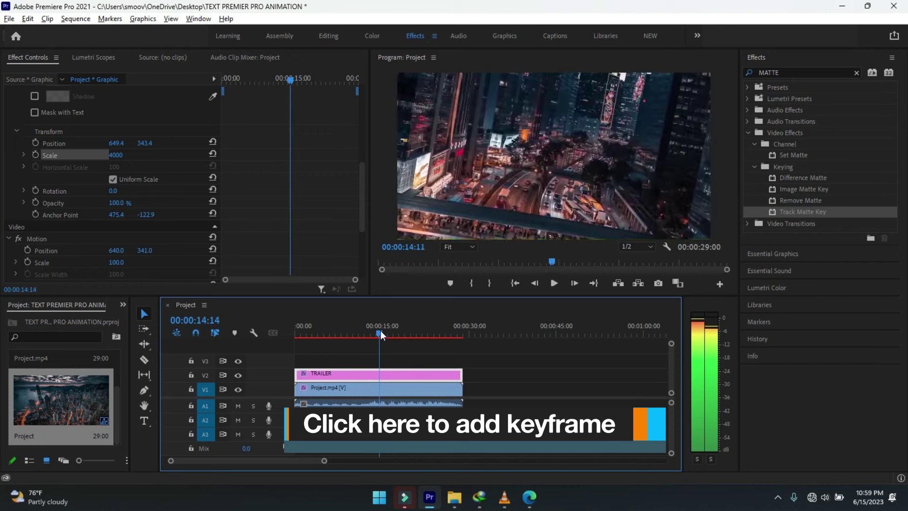
left_click(36, 154)
left_click_drag(379, 332, 433, 332)
left_click(213, 154)
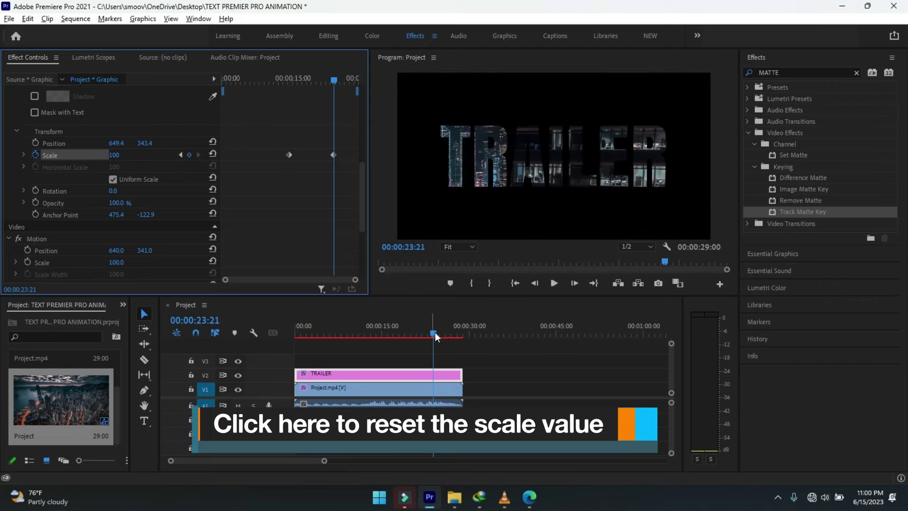
left_click_drag(434, 332, 307, 334)
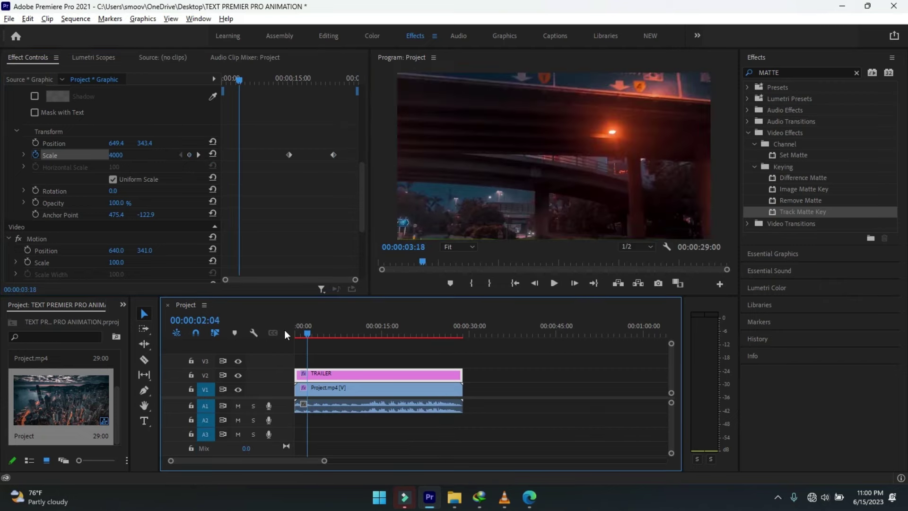
key("Home")
Preview the zoom, drag both Scale keyframes earlier, and play the new timing back.
key("space")
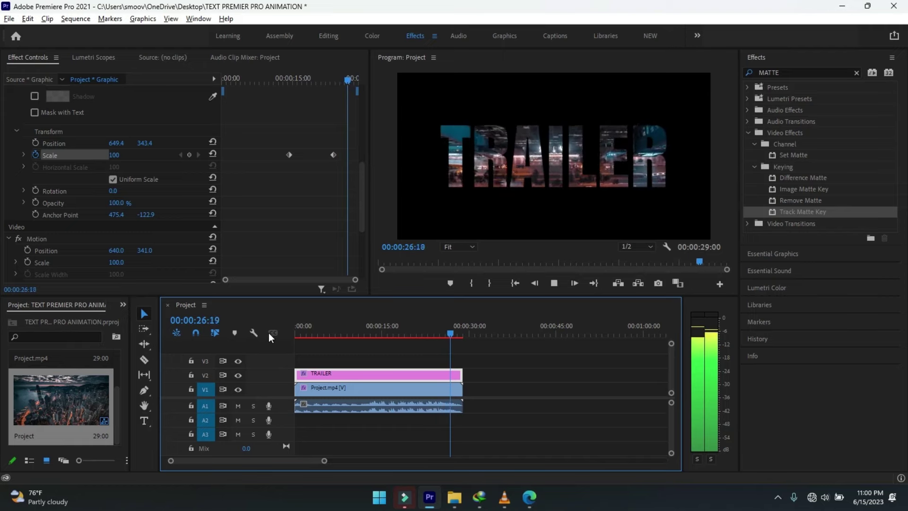
key("space")
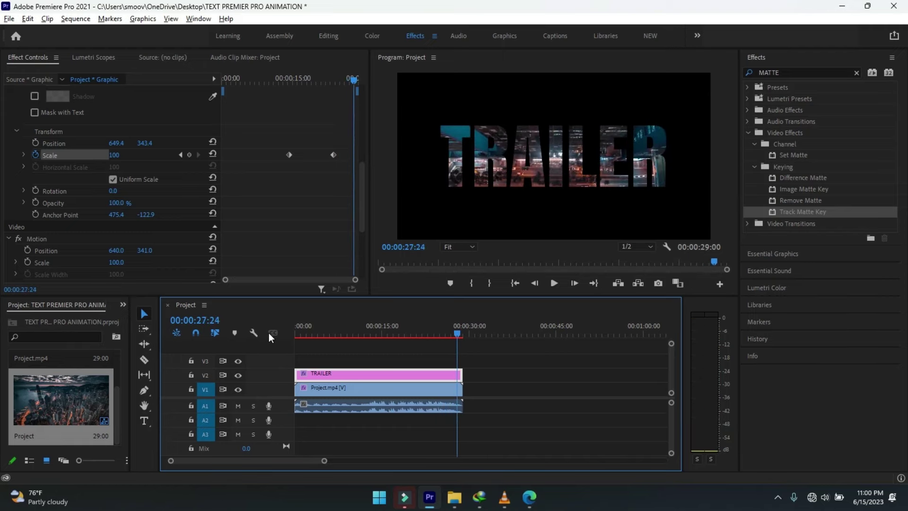
key("space")
key("space")
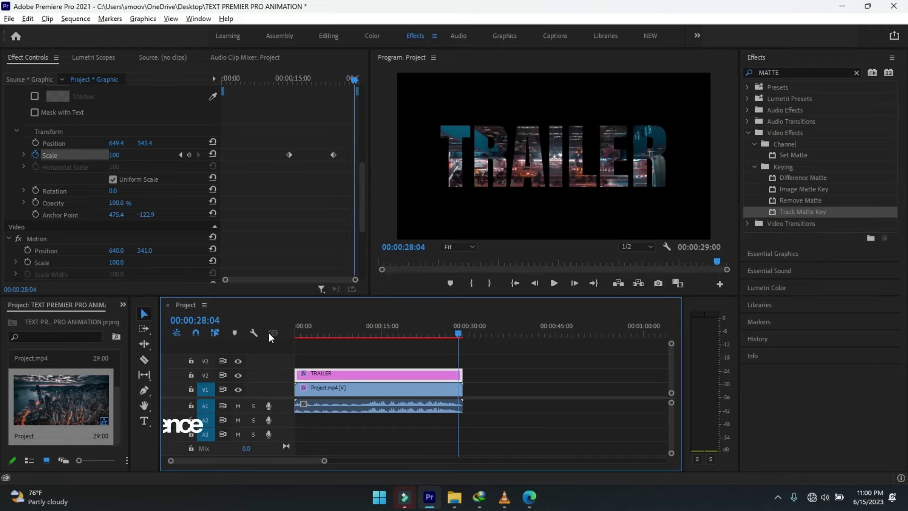
mouse_move(335, 166)
left_mouse_down()
mouse_move(286, 141)
mouse_move(276, 156)
left_mouse_up()
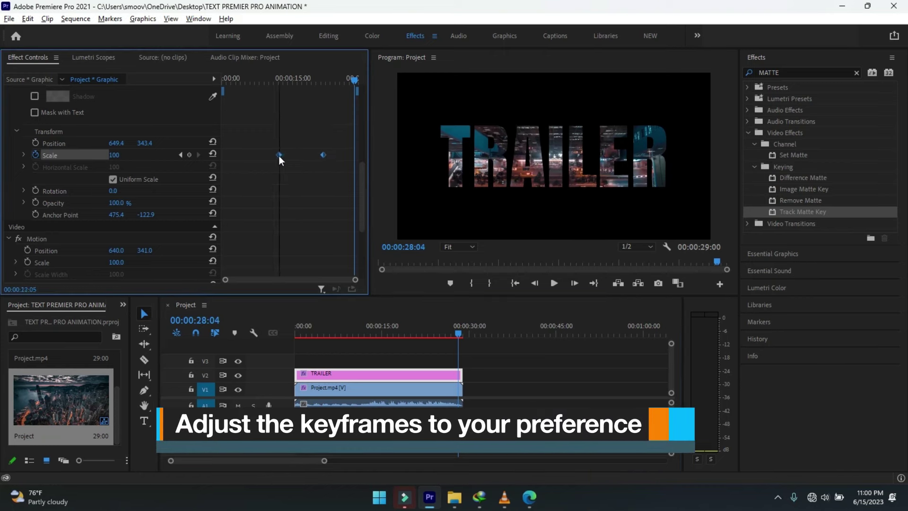
left_click_drag(458, 333, 333, 339)
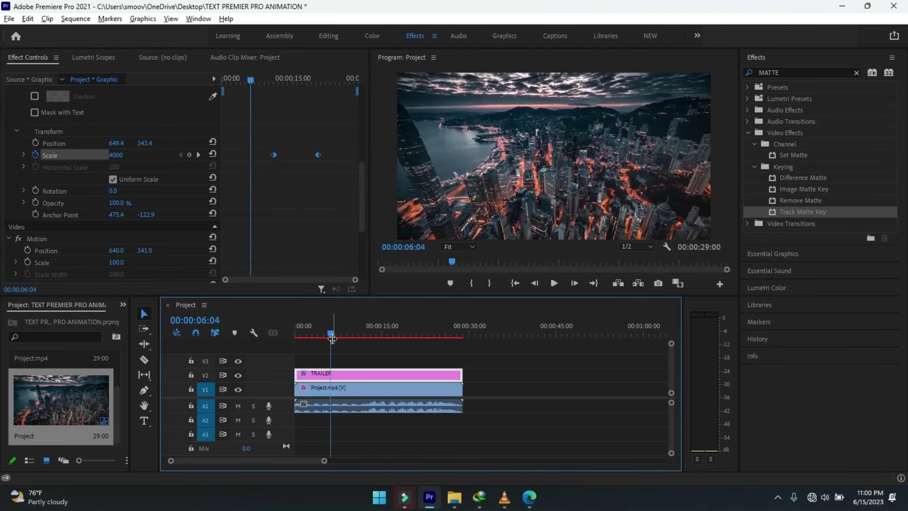
key("space")
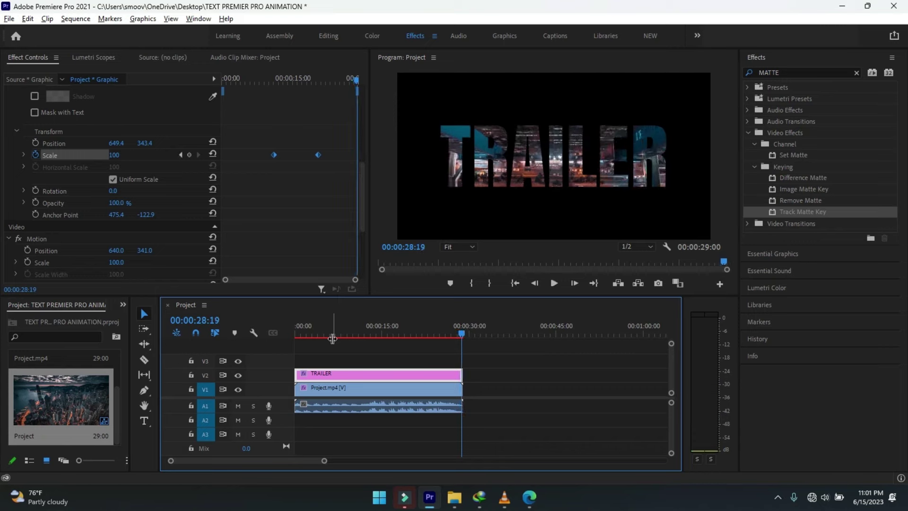
left_click_drag(456, 335, 413, 340)
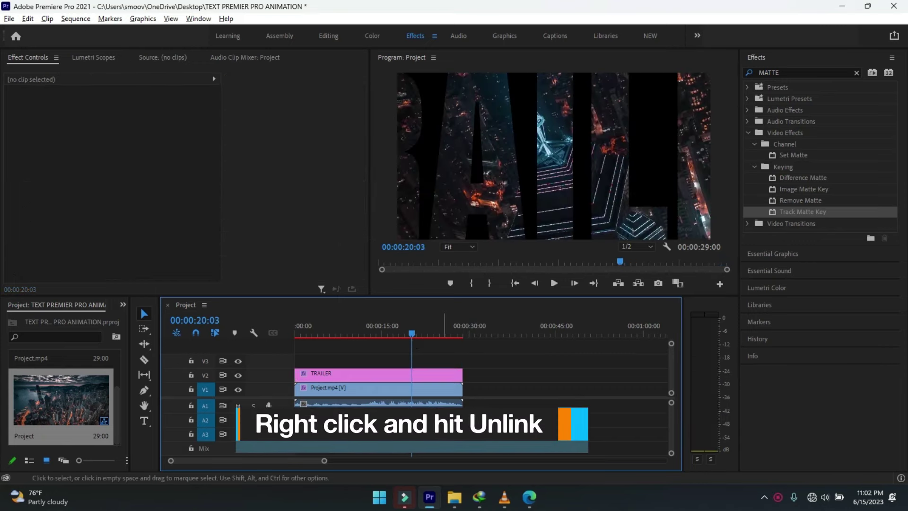
Unlink Project.mp4's video from its audio and trim the video to end around 23:13.
left_click(427, 391)
right_click(428, 391)
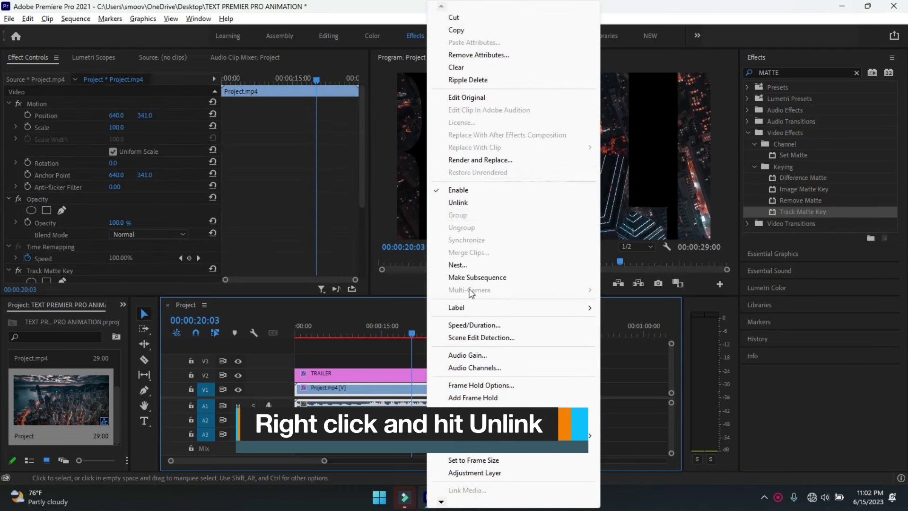
left_click(460, 208)
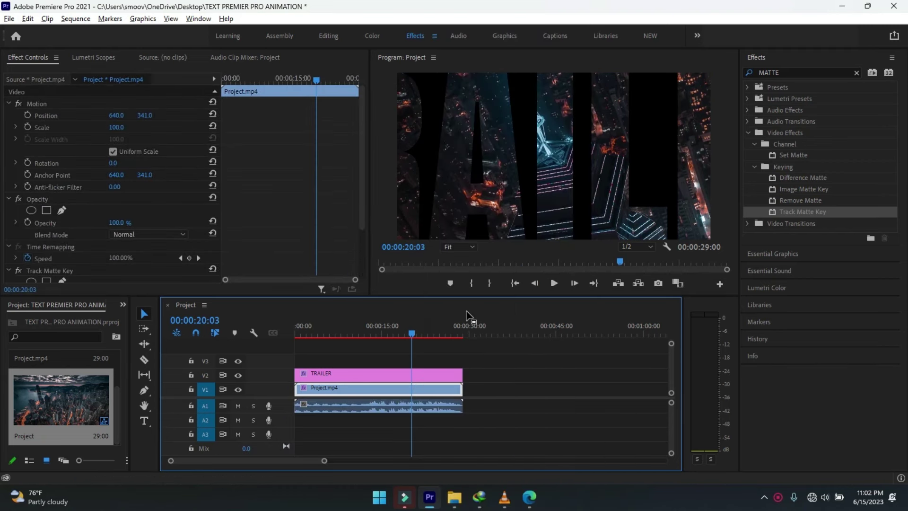
left_click_drag(461, 391, 429, 391)
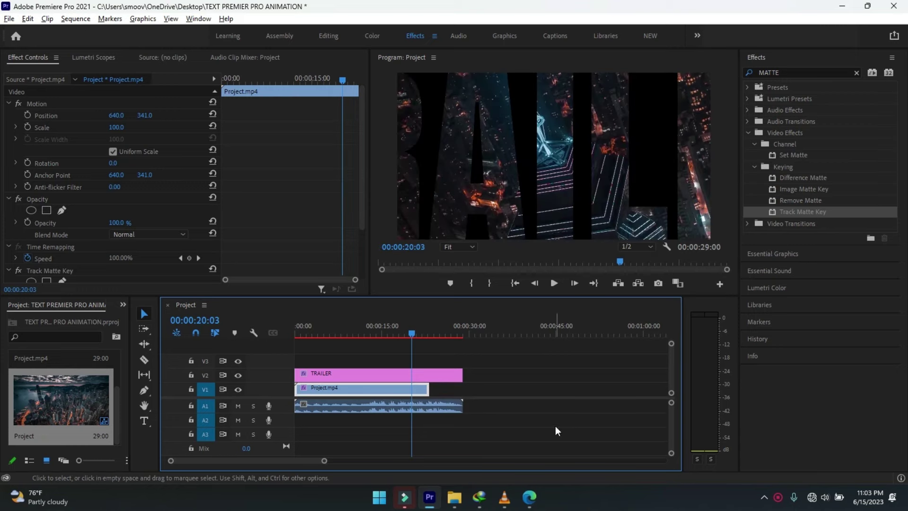
left_click(496, 391)
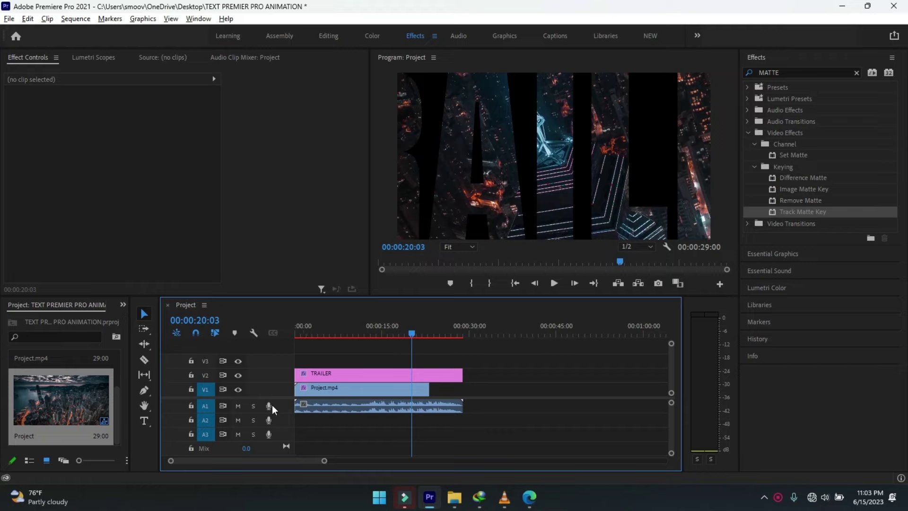
key("shift+1")
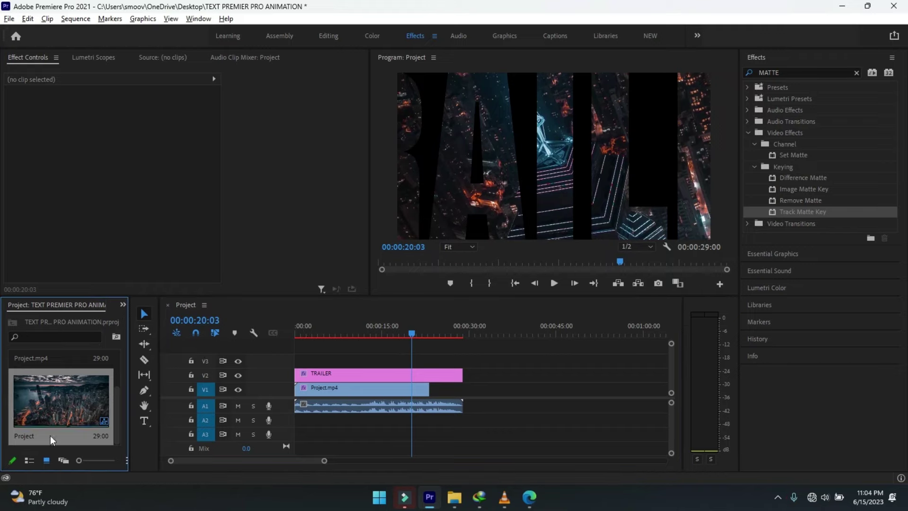
Create a white 1280×682, 25 fps color matte named 'Color Matte' in the project bin.
left_click(30, 461)
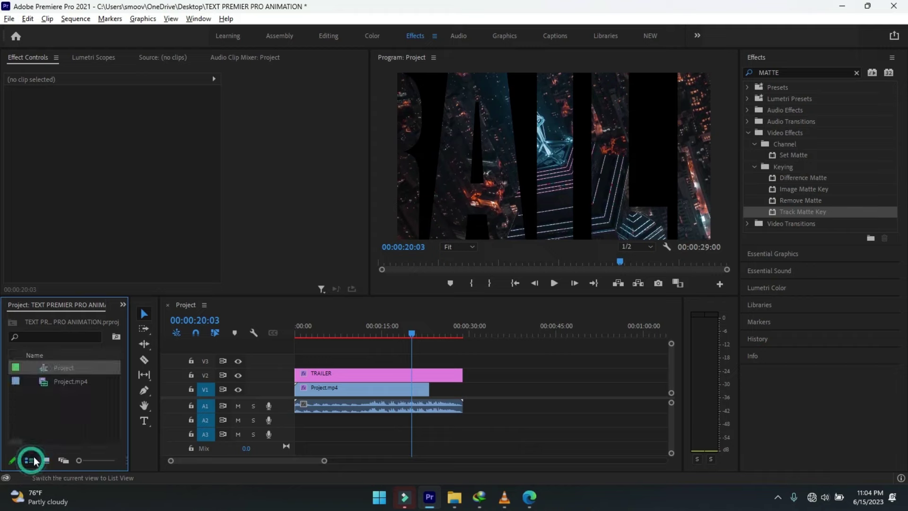
right_click(61, 414)
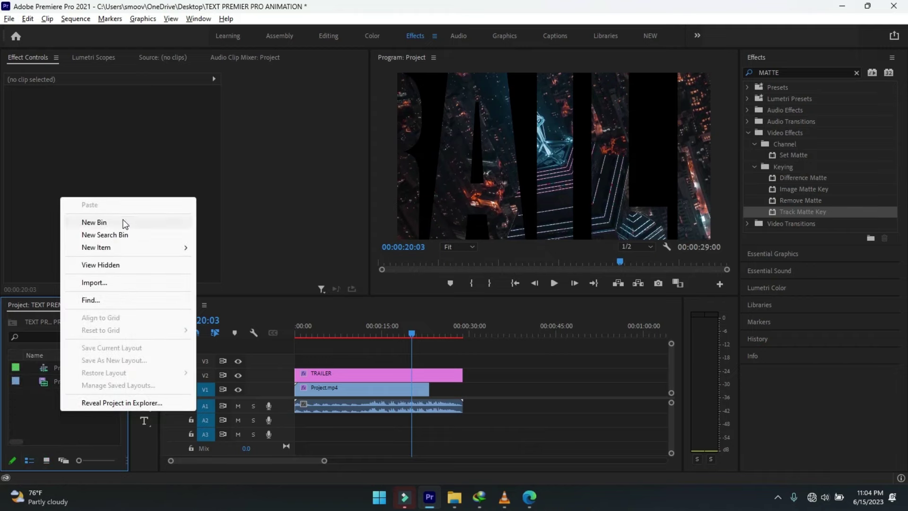
mouse_move(173, 249)
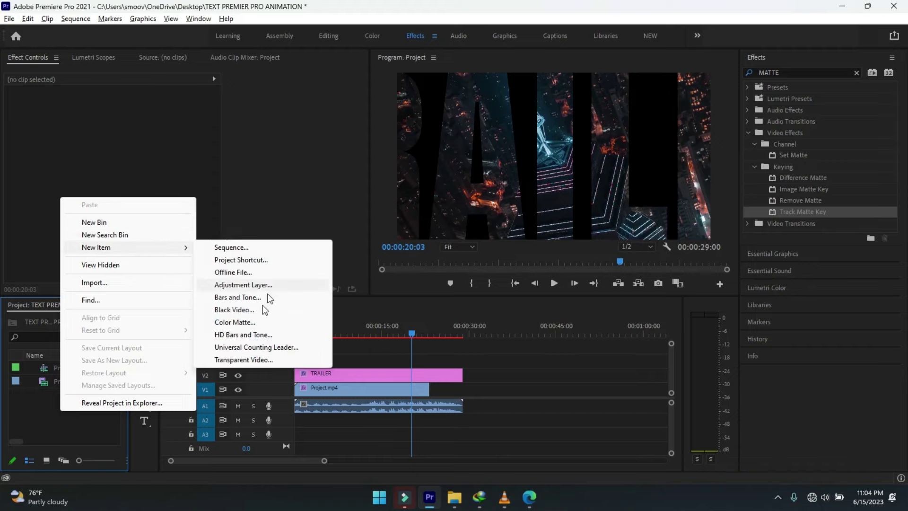
left_click(247, 323)
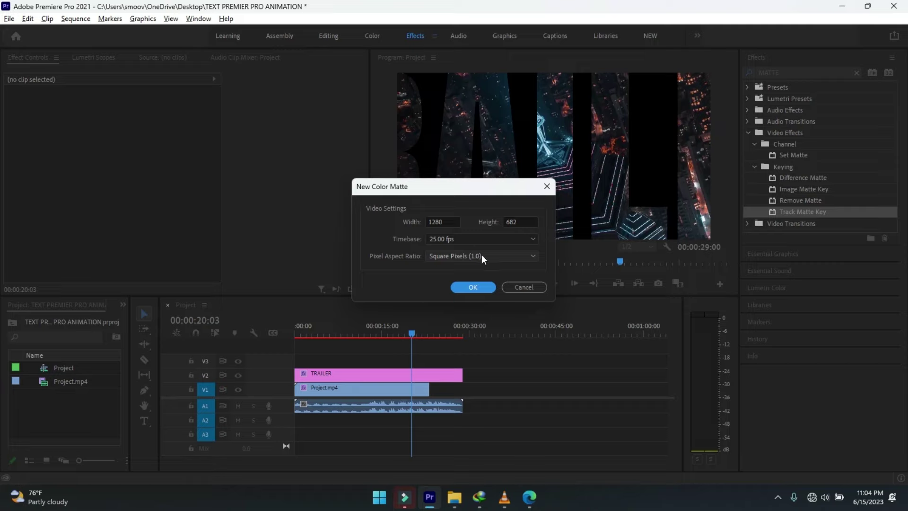
left_click(474, 286)
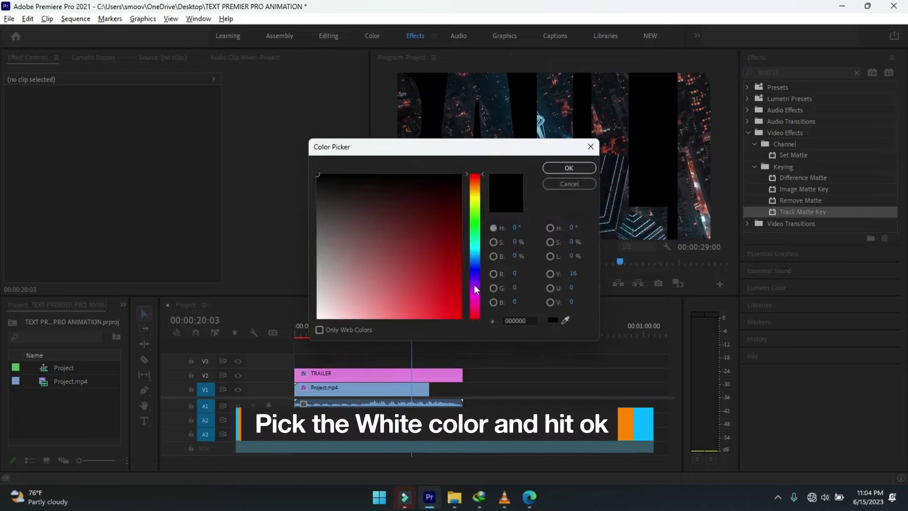
left_click_drag(342, 270, 296, 360)
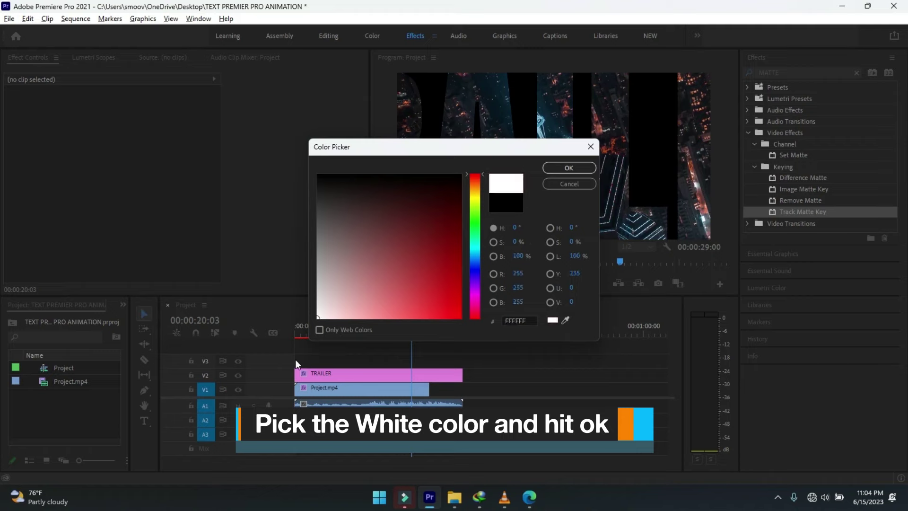
key("Return")
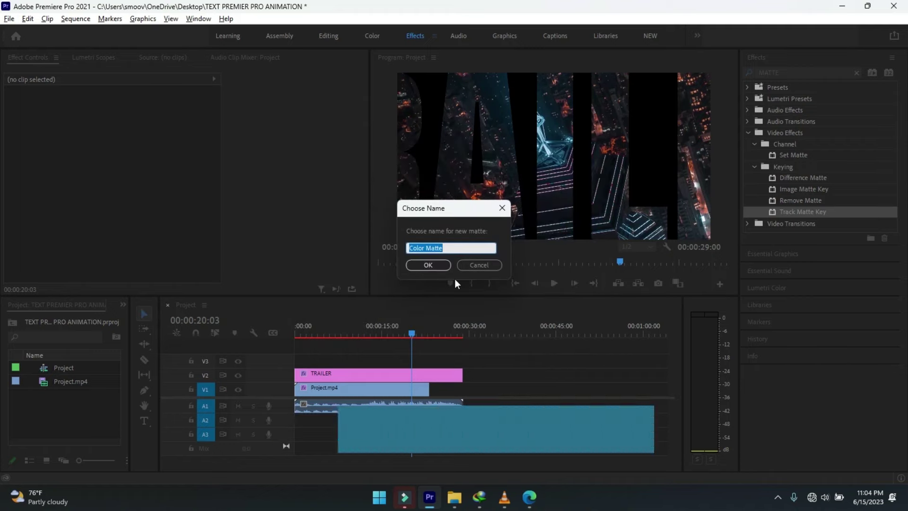
key("Return")
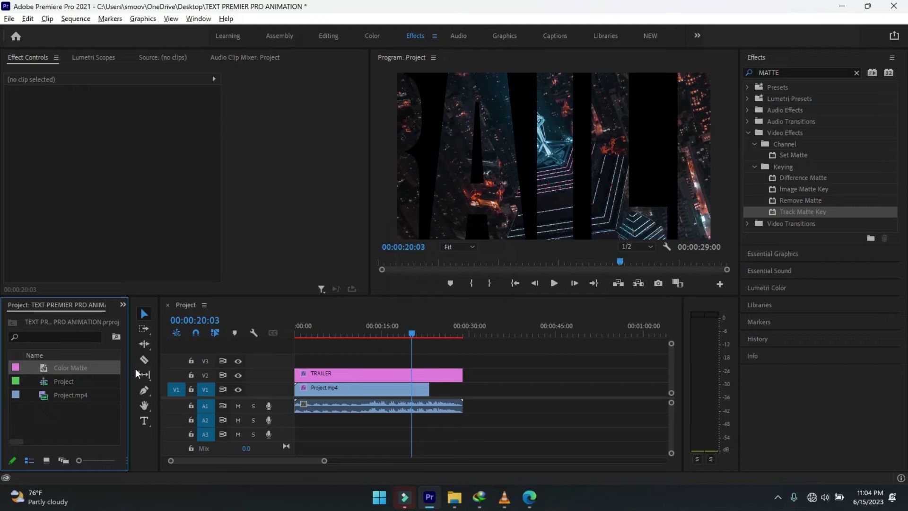
Place Color Matte on V1 after Project.mp4 and trim it to end with TRAILER.
mouse_move(70, 368)
left_mouse_down()
mouse_move(447, 403)
mouse_move(440, 389)
mouse_move(462, 389)
left_mouse_up()
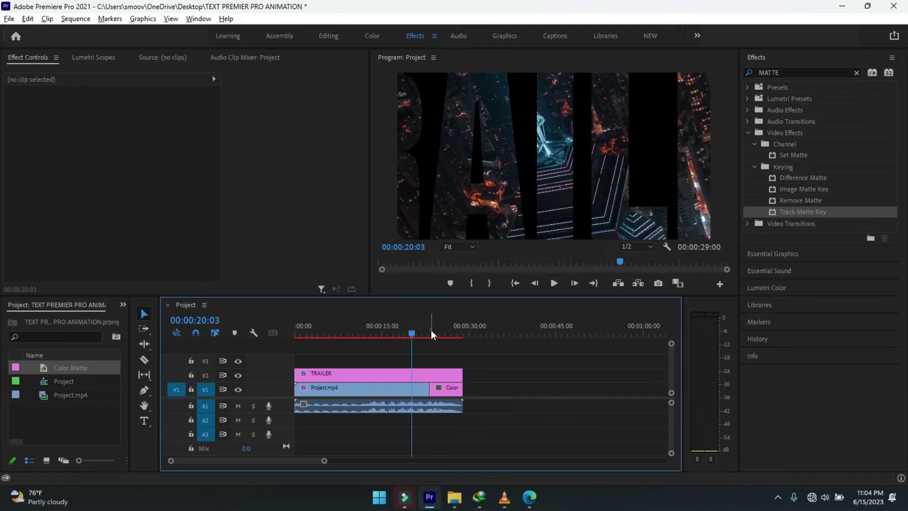
left_click(445, 334)
left_click(443, 333)
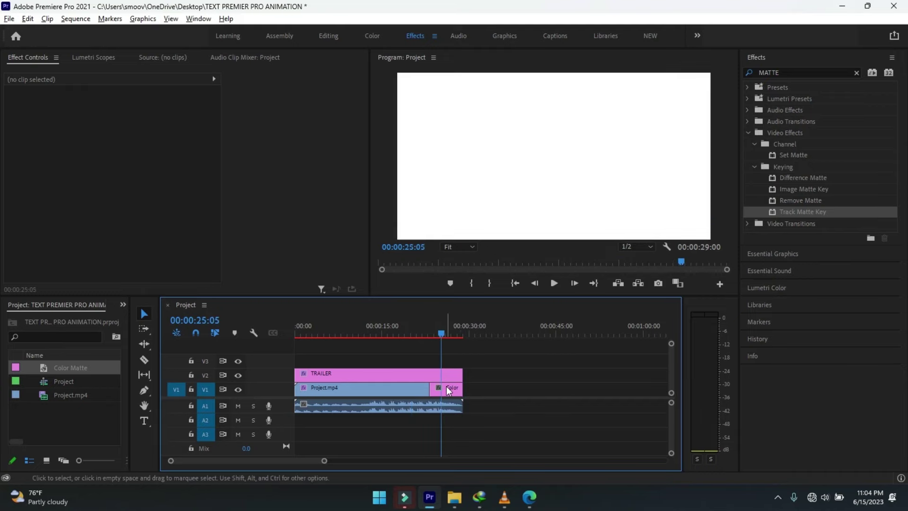
left_click(447, 388)
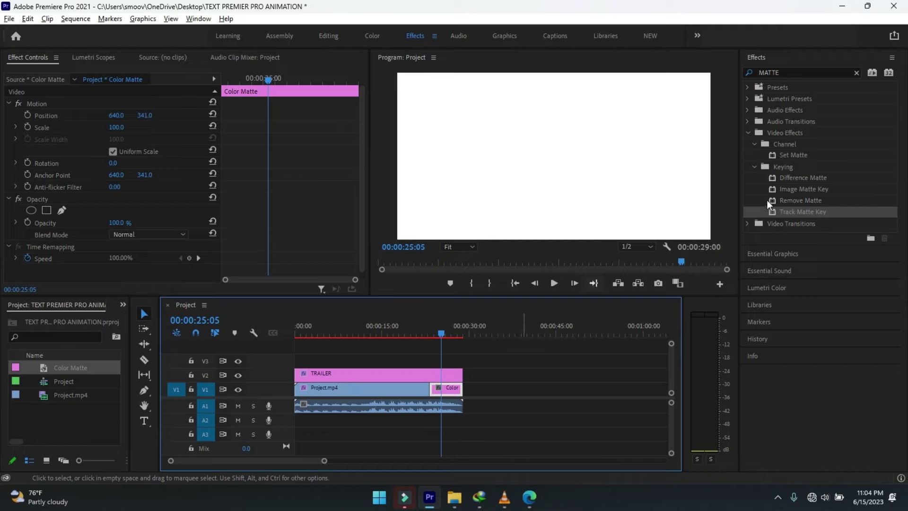
Apply Track Matte Key to Color Matte with Matte set to Video 2, then play back.
left_click(812, 213)
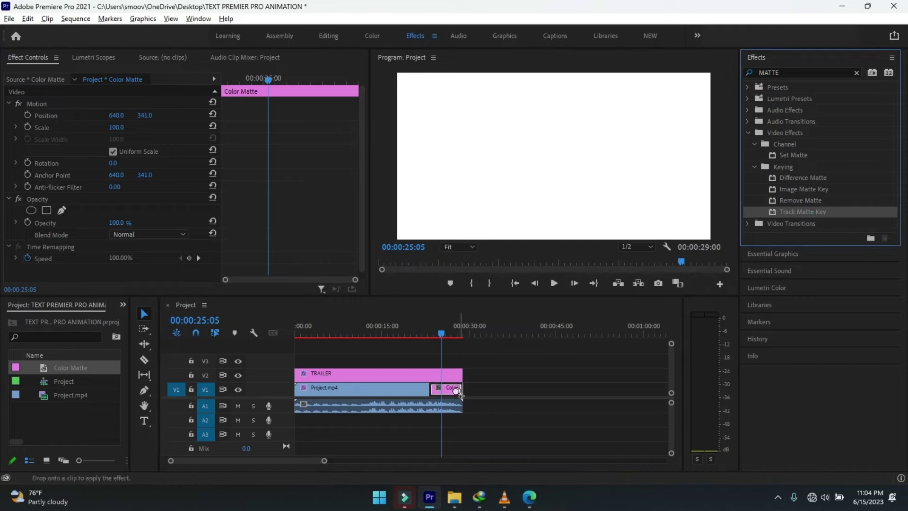
left_click_drag(447, 390, 448, 390)
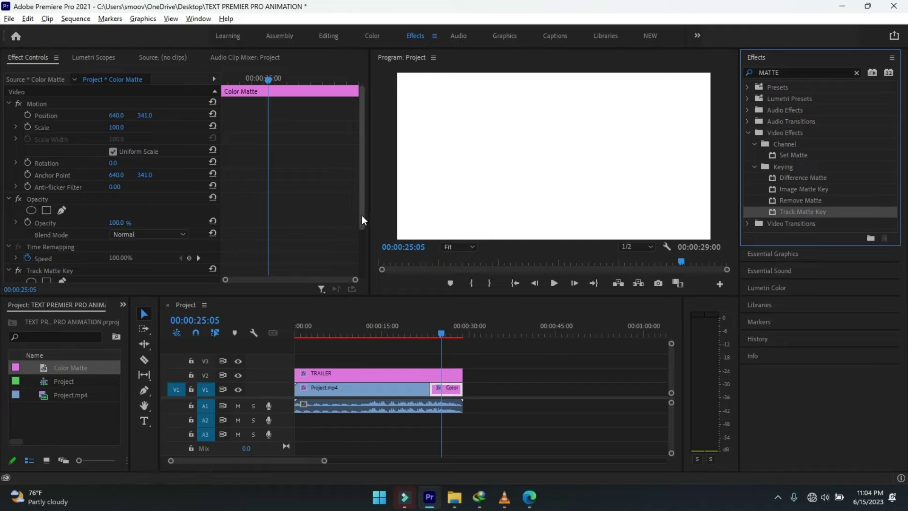
left_click_drag(362, 221, 364, 268)
left_click(127, 229)
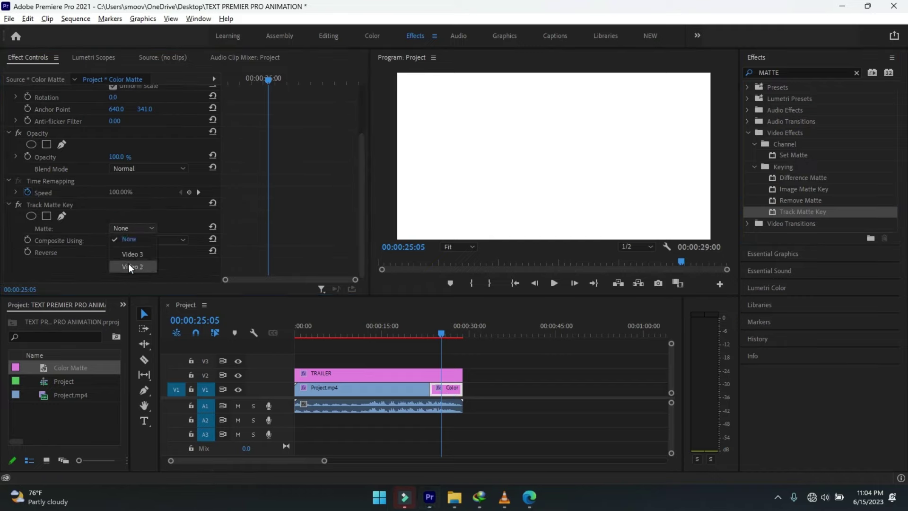
left_click(128, 265)
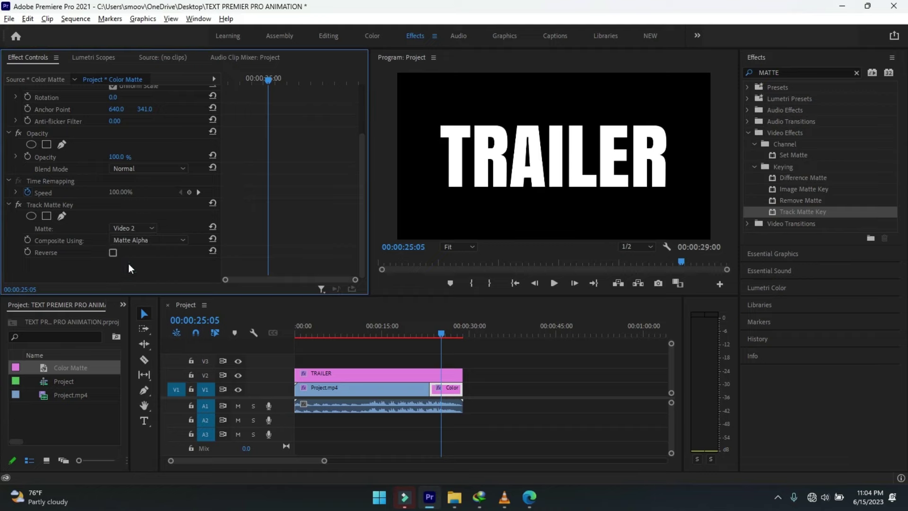
left_click_drag(439, 333, 419, 336)
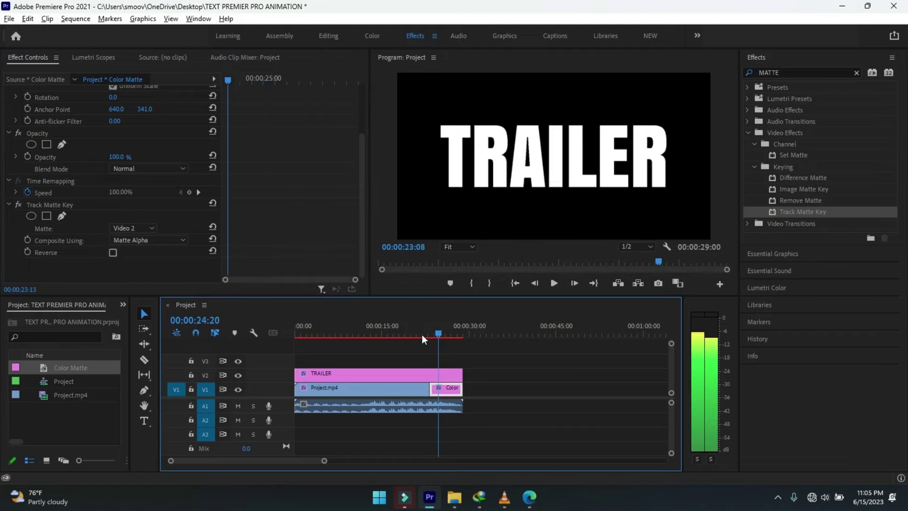
key("space")
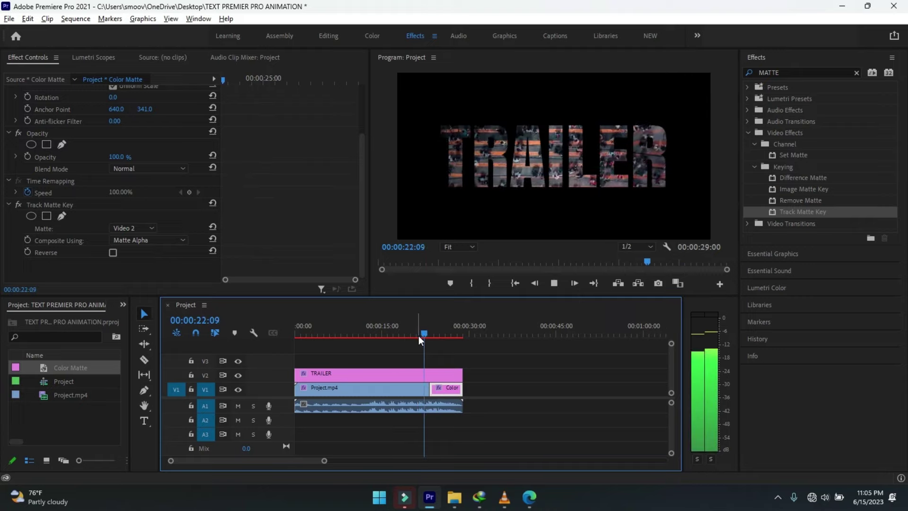
Add a Gradient Wipe with softness 40 between Project.mp4 and Color Matte.
key("space")
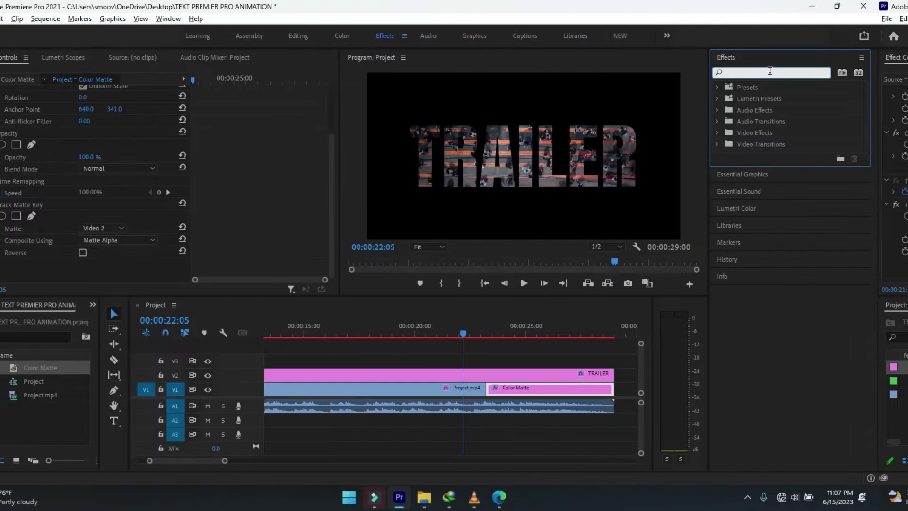
left_click(771, 71)
type("GRADI")
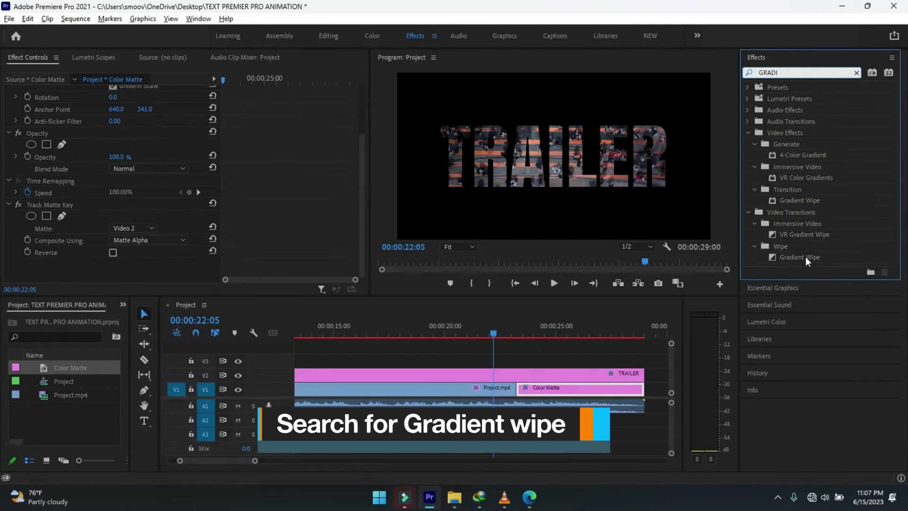
left_click_drag(806, 257, 518, 388)
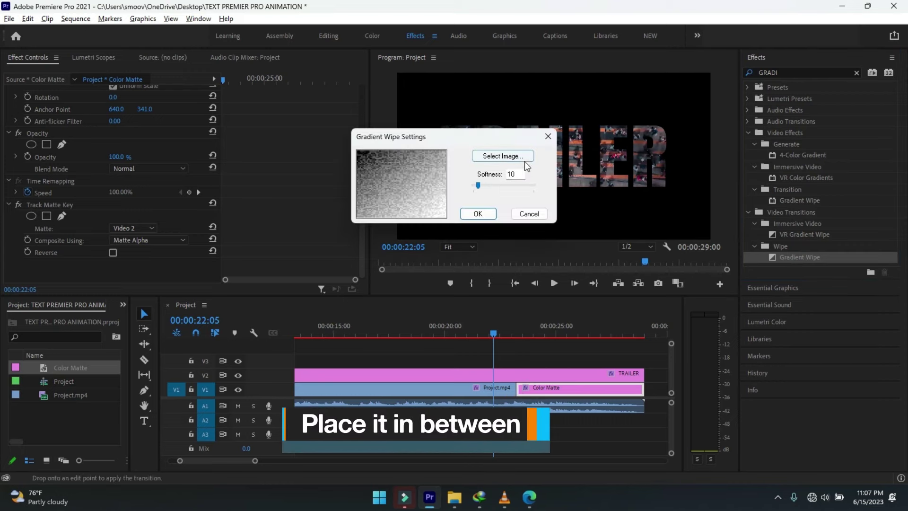
key("BackSpace")
key("BackSpace")
type("40")
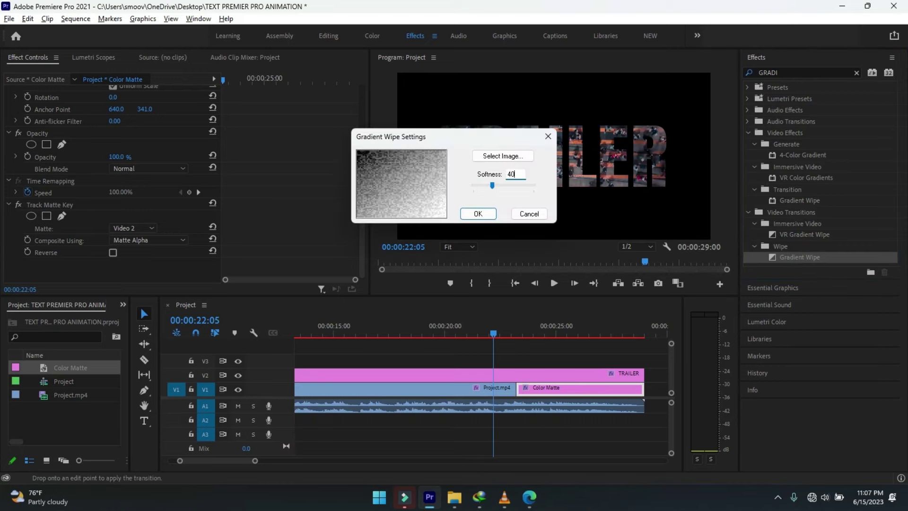
key("Return")
Preview the gradient wipe from just before the transition.
left_click(496, 331)
key("space")
left_click(472, 334)
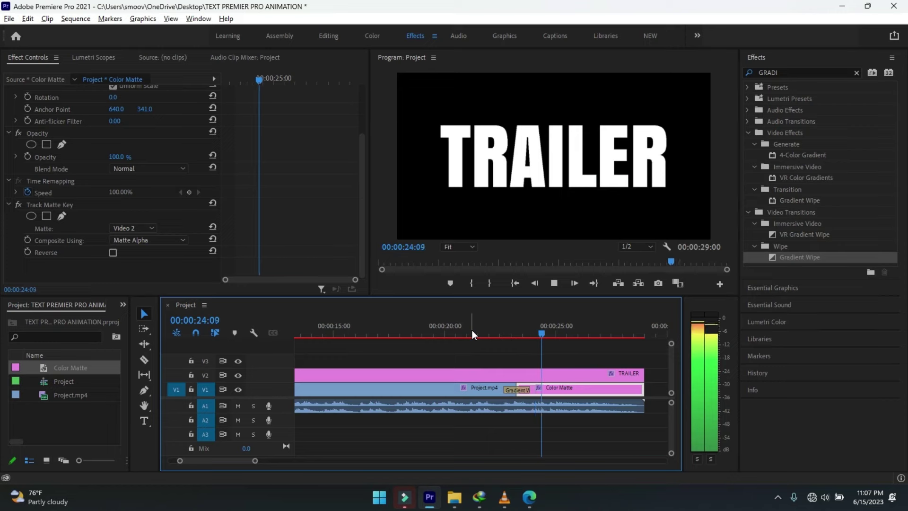
key("space")
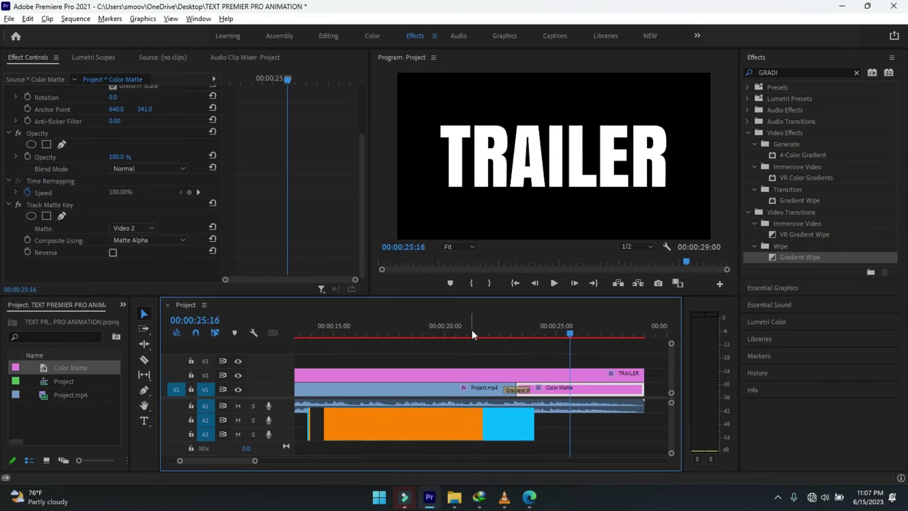
left_click_drag(464, 327, 342, 326)
key("space")
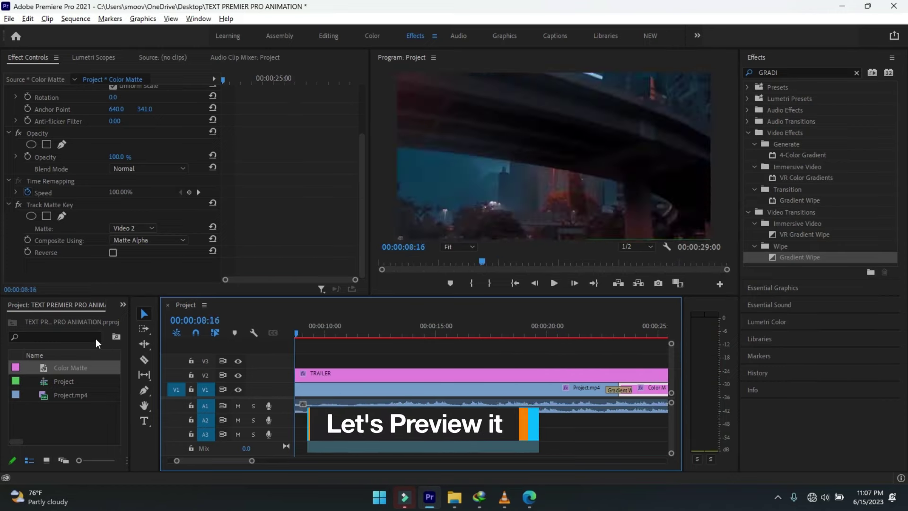
key("Home")
key("space")
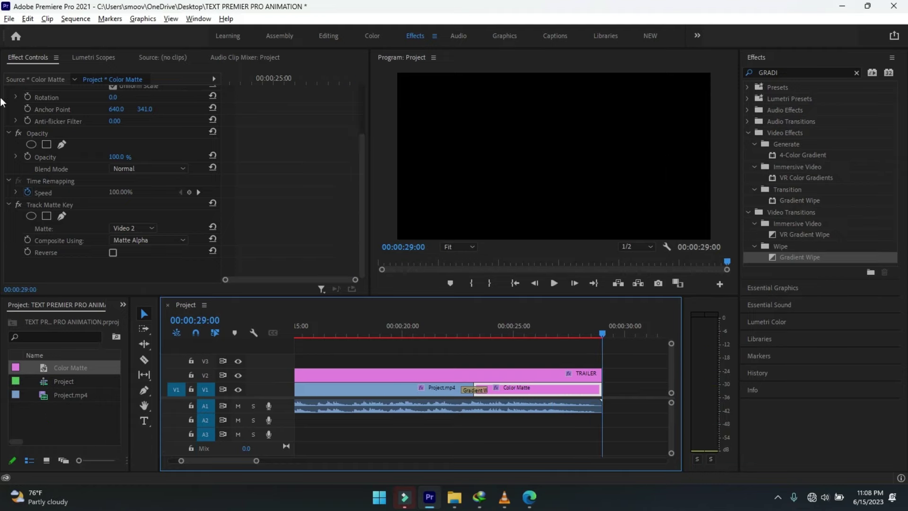
Open the media export settings and set the output name to 'My Project'.
left_click(9, 19)
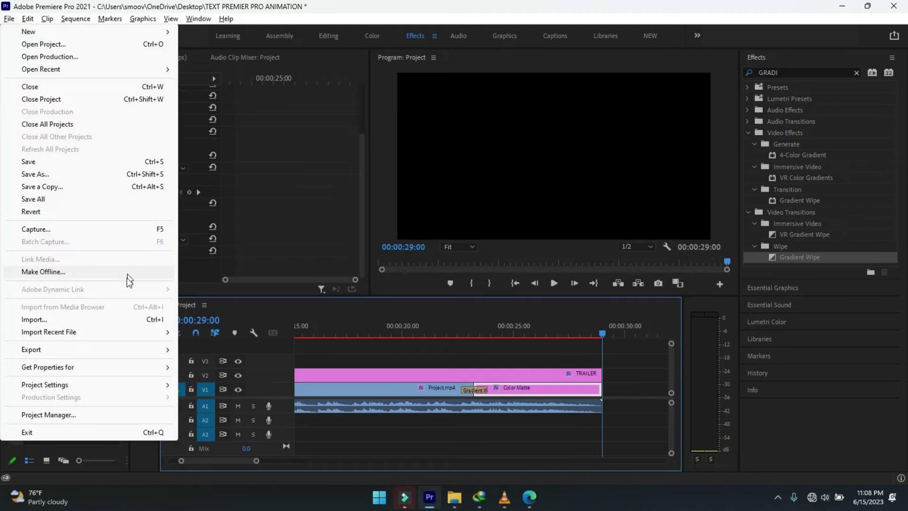
mouse_move(65, 351)
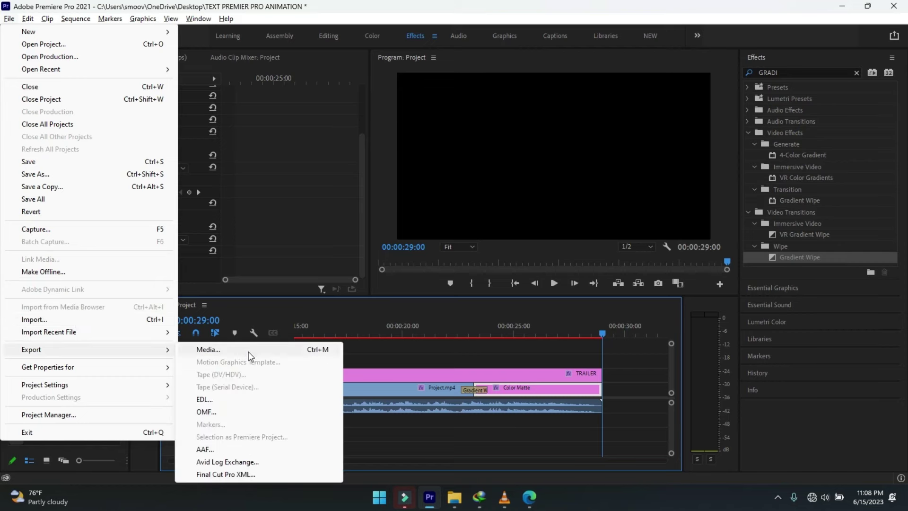
left_click(248, 351)
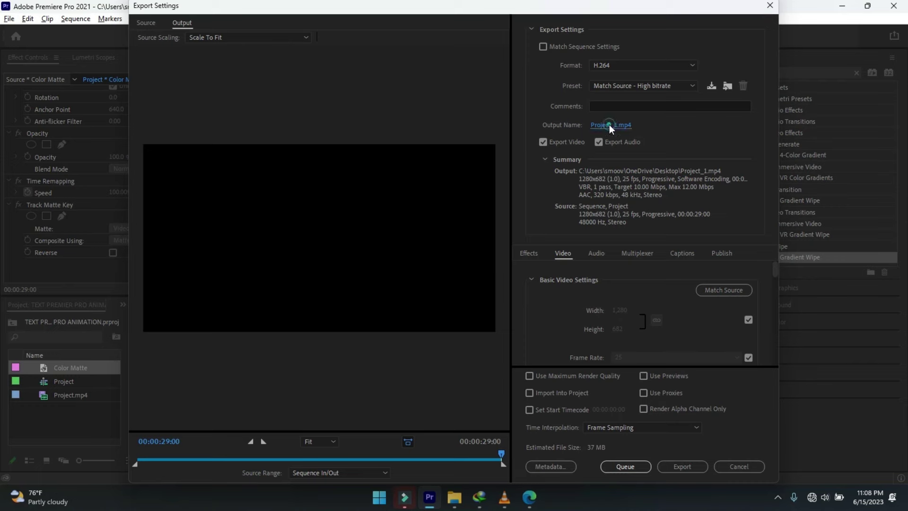
type("My Pr")
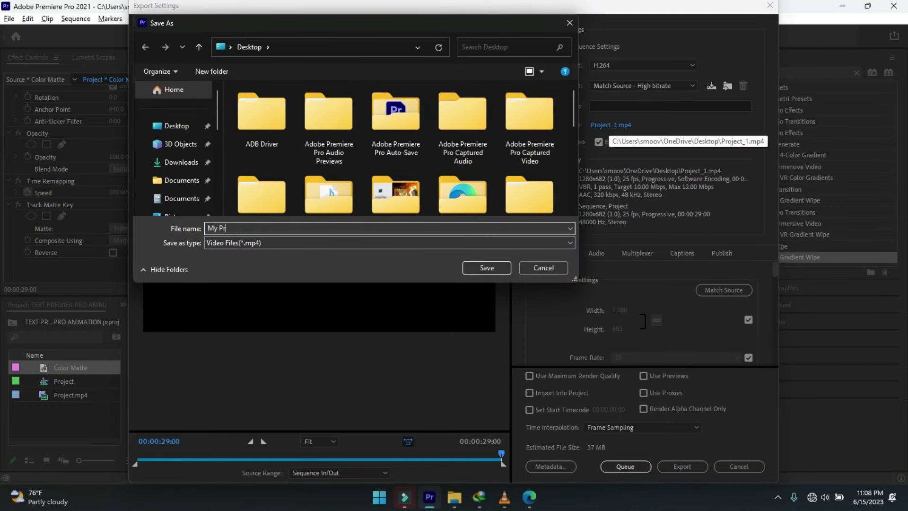
type("oject")
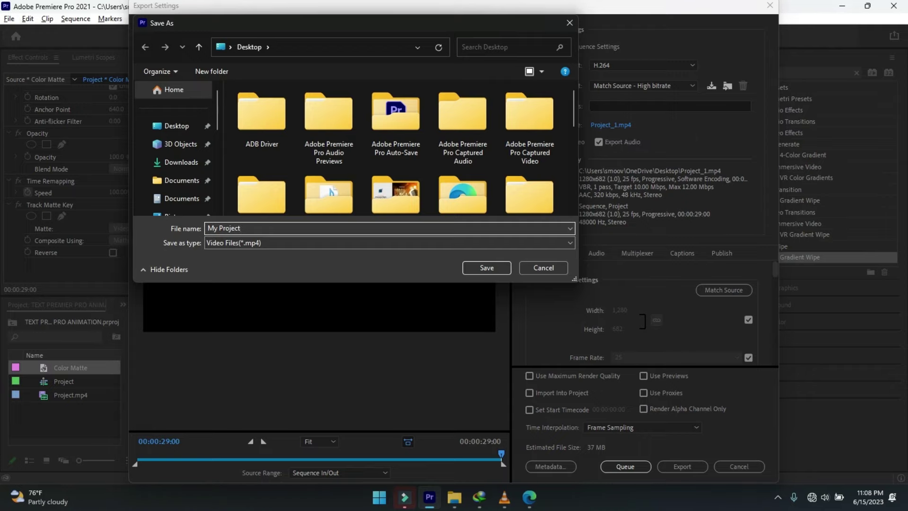
key("Return")
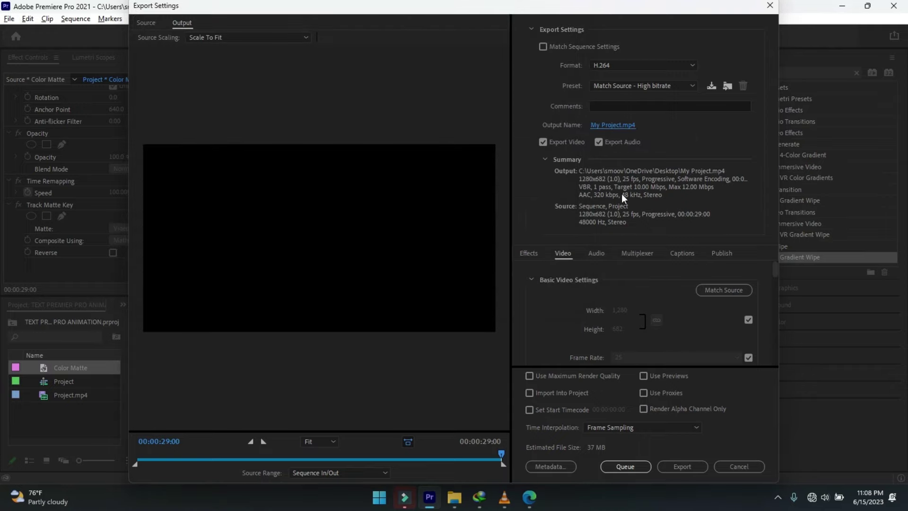
Export as H.264 with the Match Source - High bitrate preset.
left_click(639, 60)
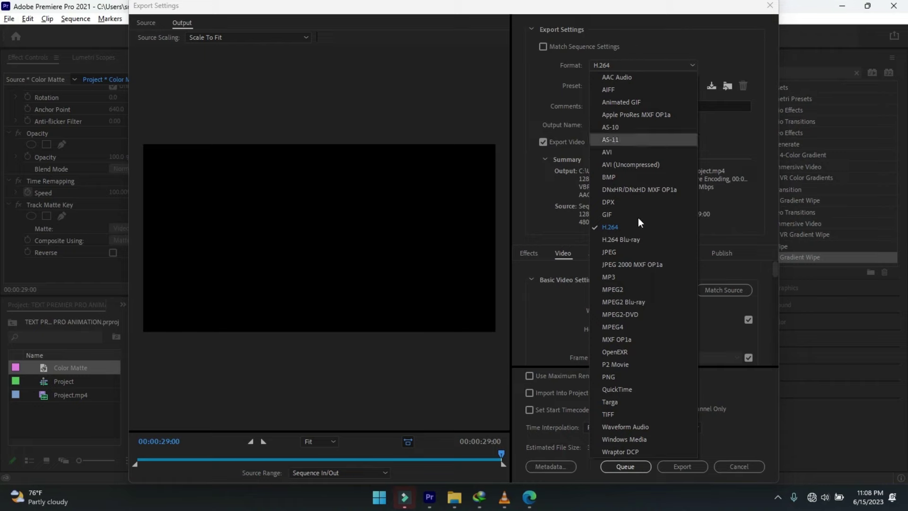
left_click(624, 229)
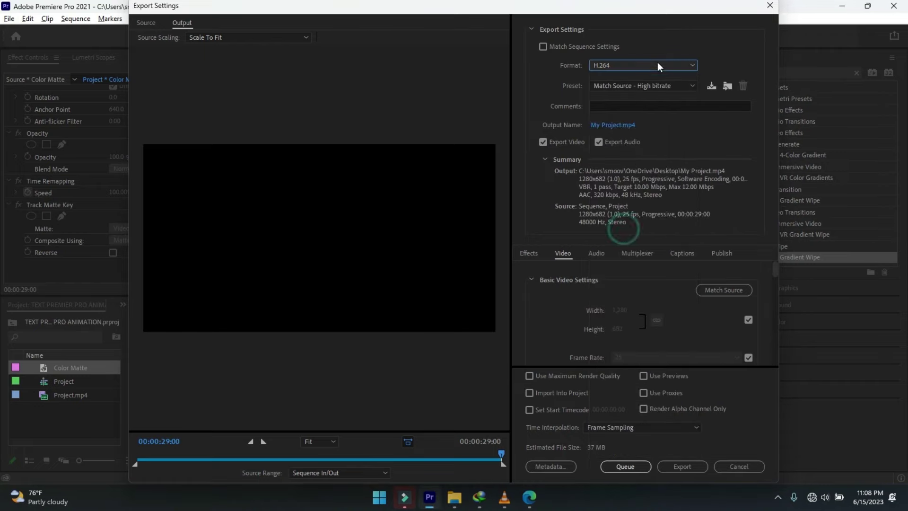
left_click(644, 85)
left_click(641, 97)
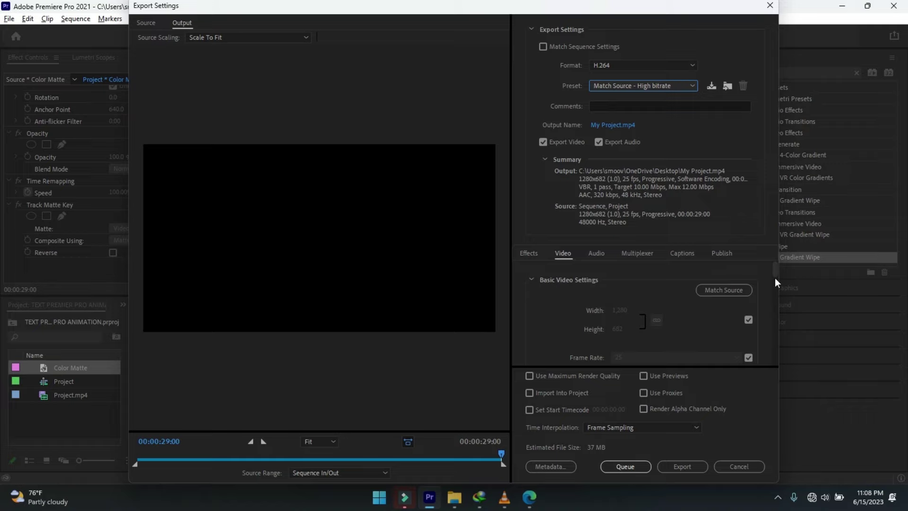
left_click(697, 470)
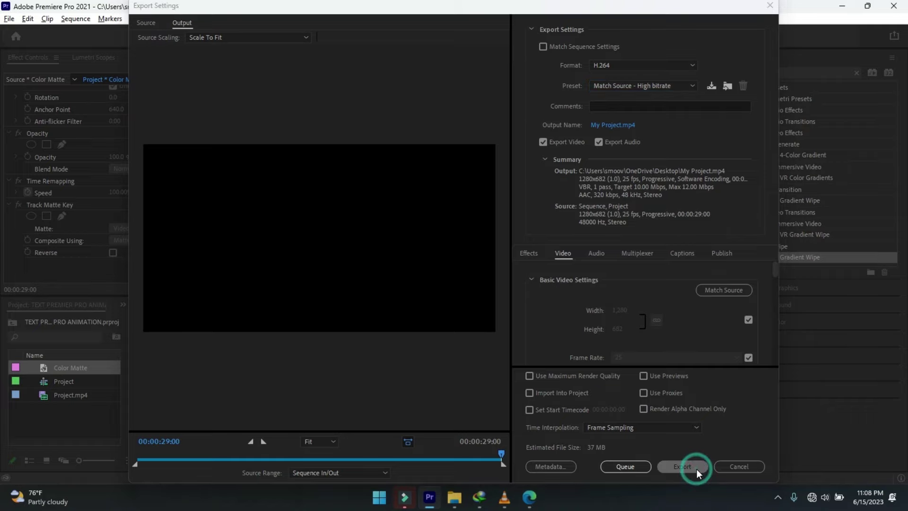